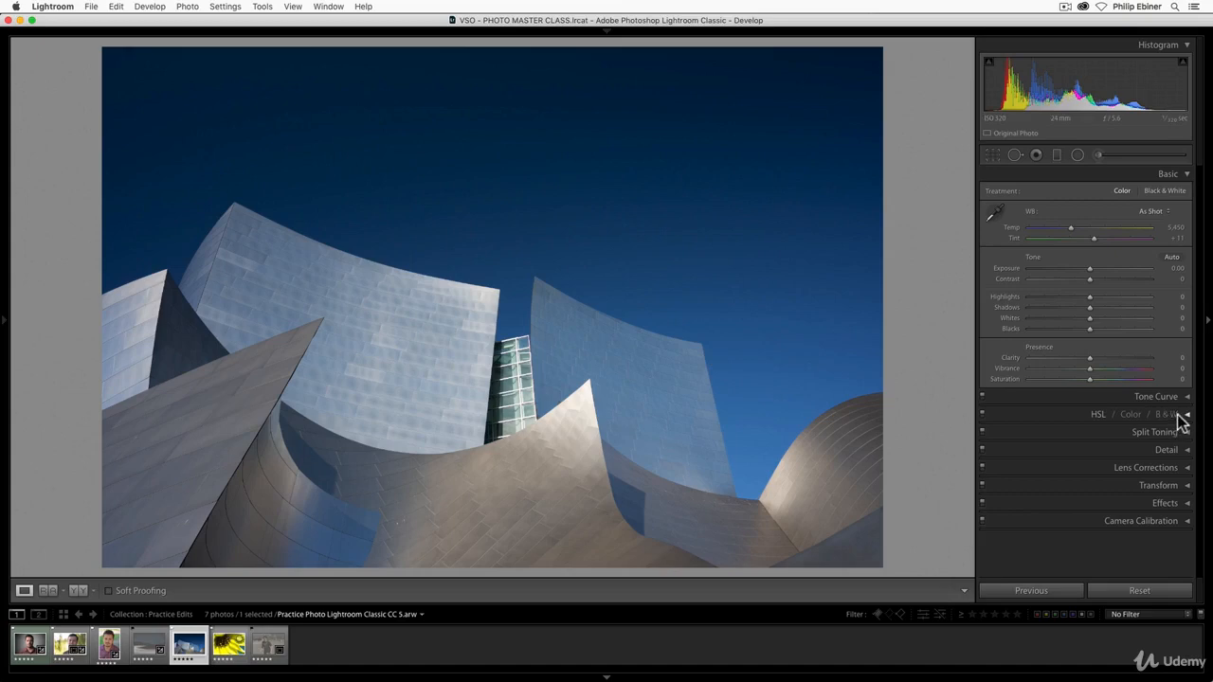
# Set the Saturation of the night road photo with the light trails to +27
pyautogui.click(1182, 415)
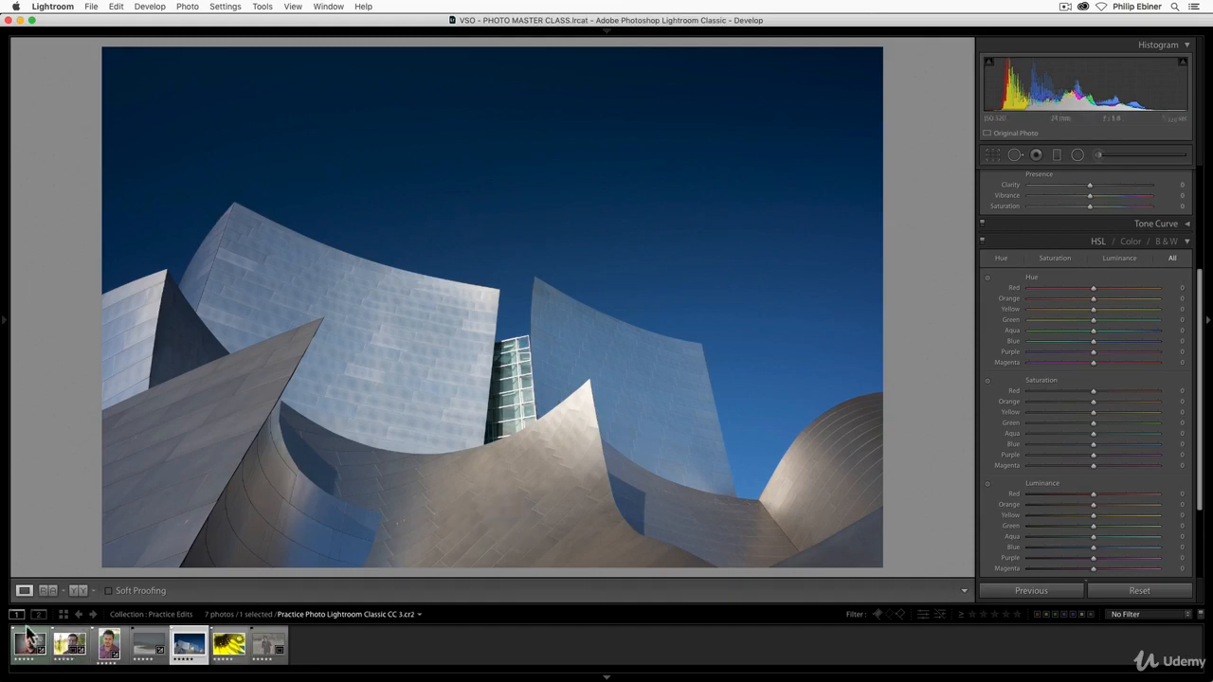
pyautogui.click(144, 644)
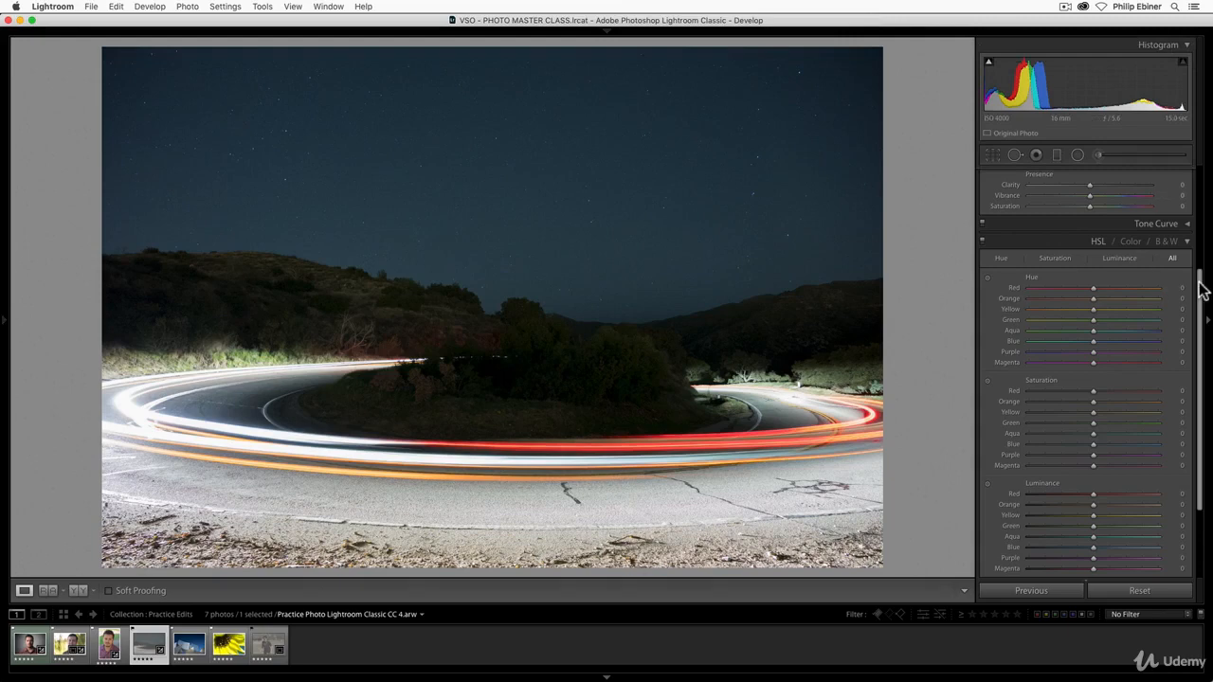
pyautogui.moveTo(1200, 289); pyautogui.dragTo(1205, 156)
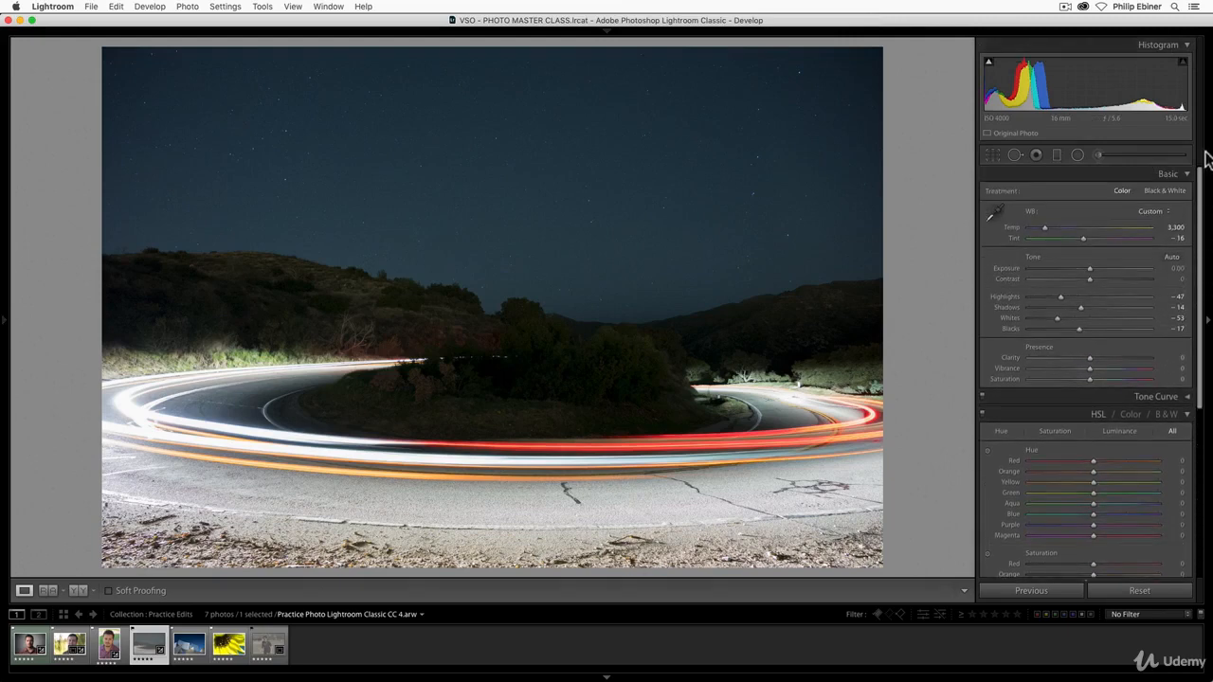
pyautogui.click(1189, 414)
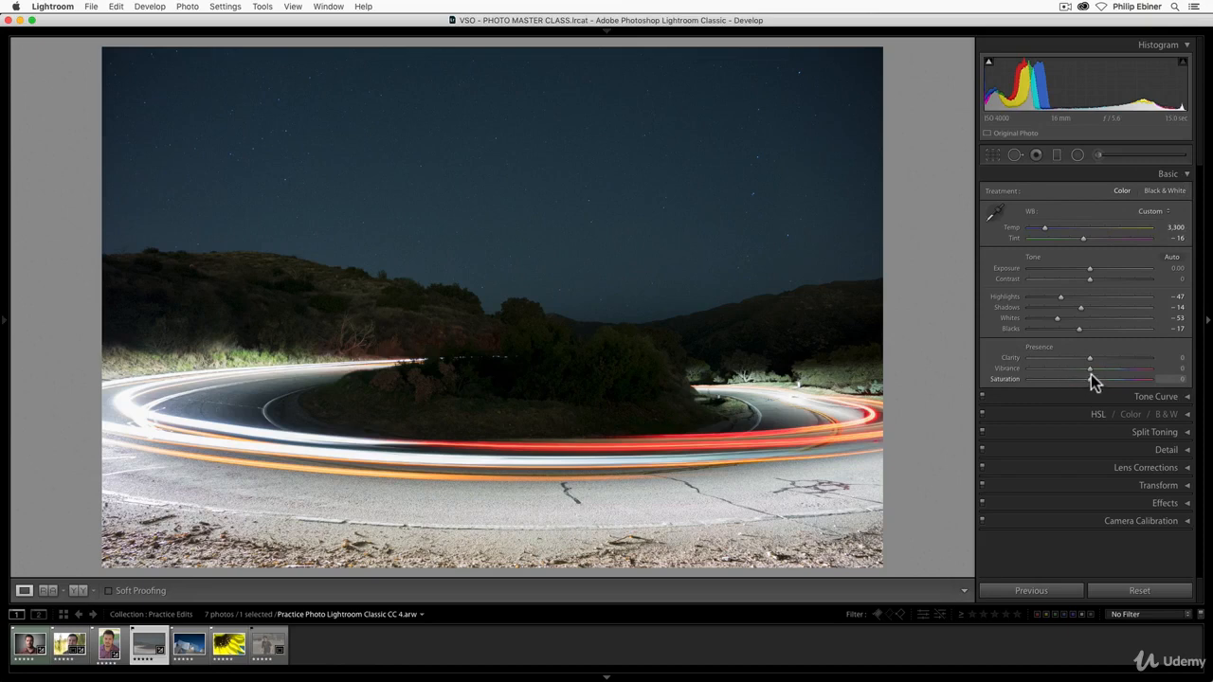
pyautogui.moveTo(1092, 379)
pyautogui.mouseDown()
pyautogui.moveTo(1144, 378)
pyautogui.moveTo(1010, 378)
pyautogui.moveTo(1119, 384)
pyautogui.moveTo(1094, 390)
pyautogui.moveTo(1106, 383)
pyautogui.mouseUp()
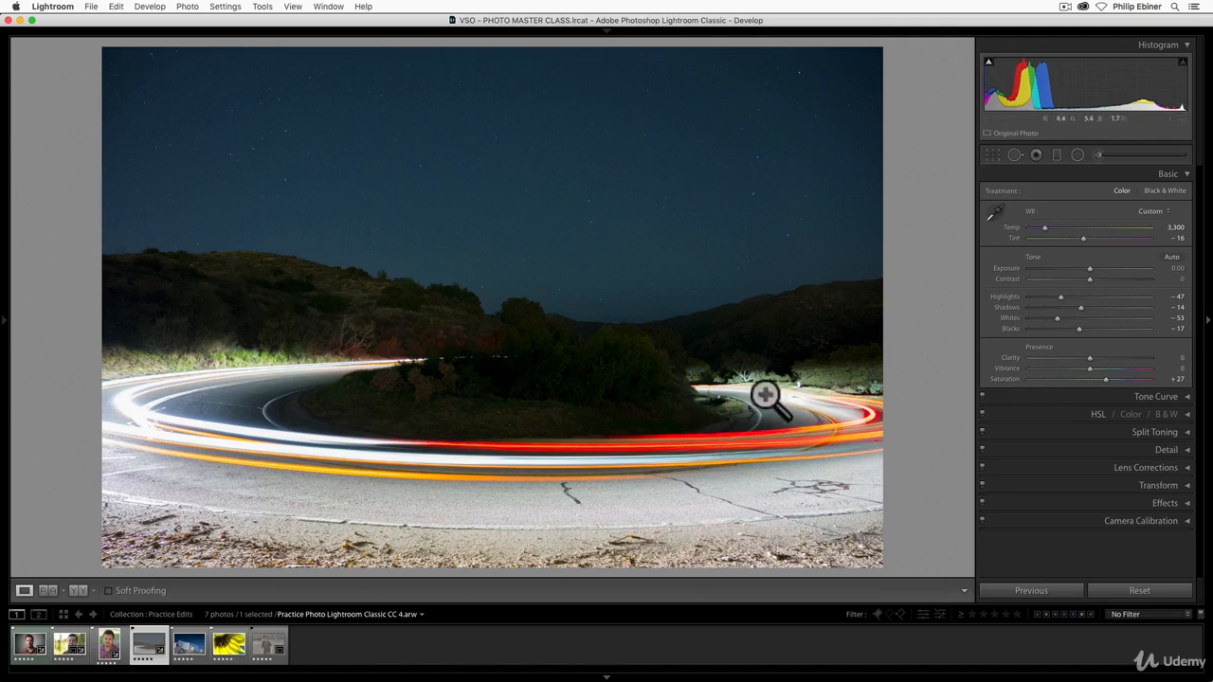
# Try stronger Saturation and Vibrance on the portrait of the man in the purple shirt, with Vibrance up to +90, and reset them
pyautogui.click(106, 650)
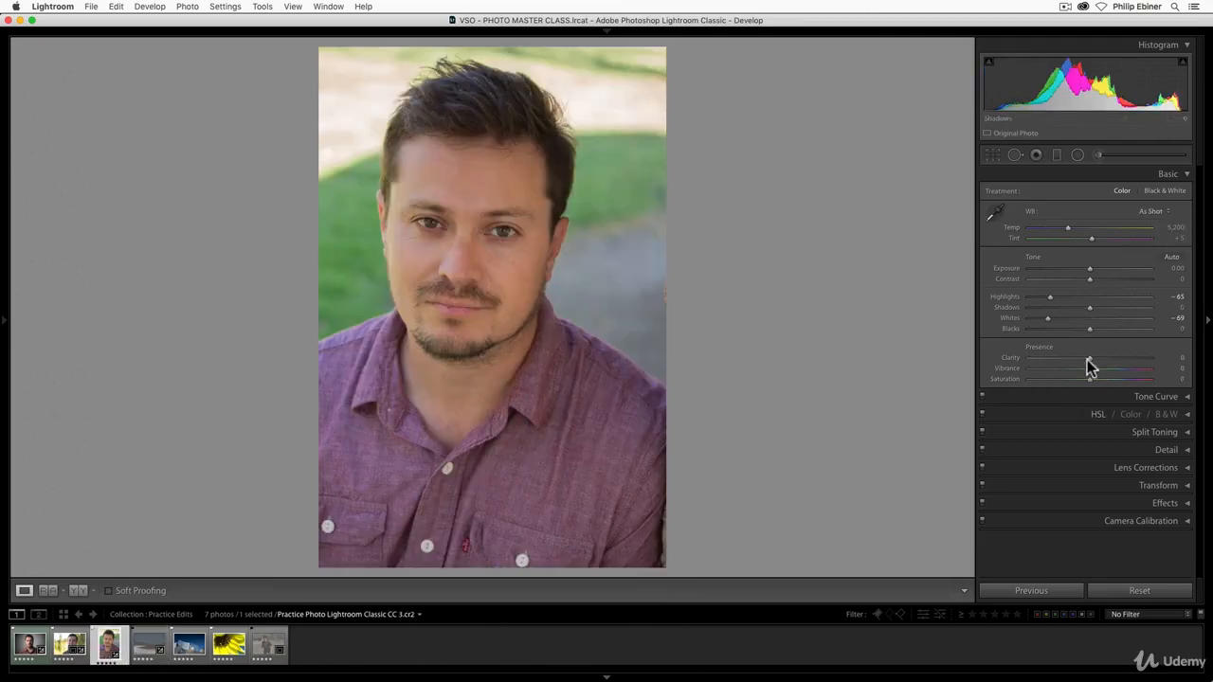
pyautogui.moveTo(1090, 380)
pyautogui.mouseDown()
pyautogui.moveTo(1128, 380)
pyautogui.moveTo(1099, 381)
pyautogui.mouseUp()
pyautogui.moveTo(1087, 366)
pyautogui.mouseDown()
pyautogui.moveTo(1132, 366)
pyautogui.moveTo(1103, 364)
pyautogui.mouseUp()
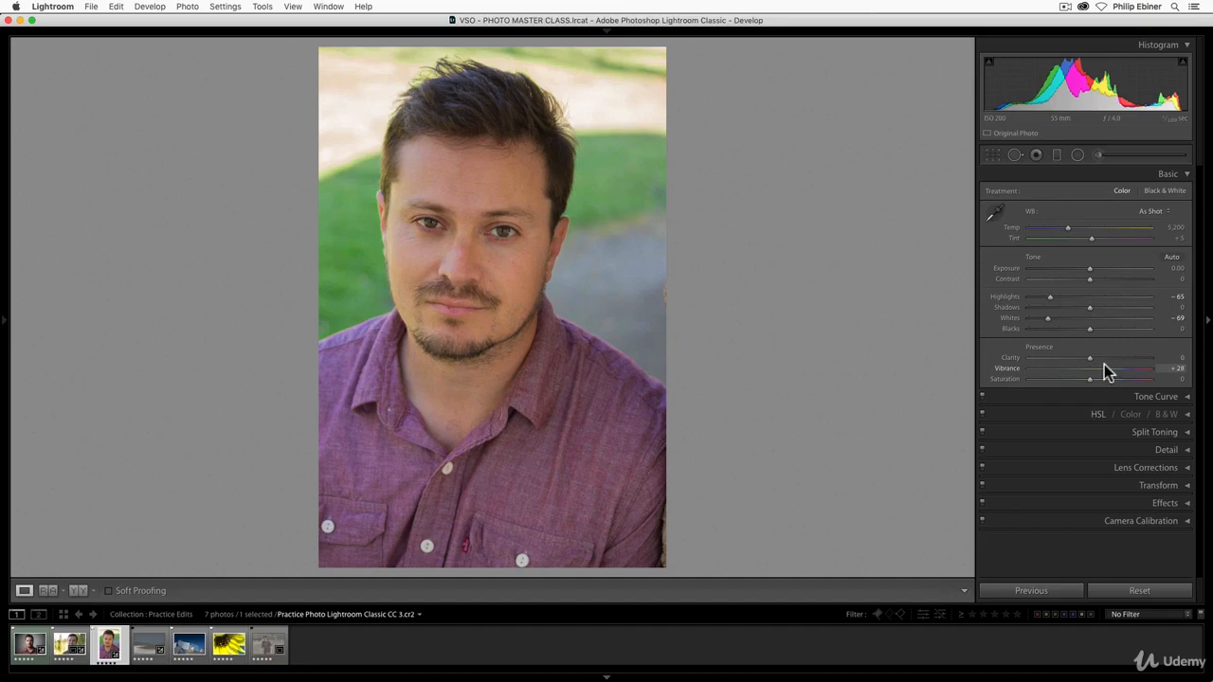
pyautogui.moveTo(1105, 367); pyautogui.dragTo(1144, 377)
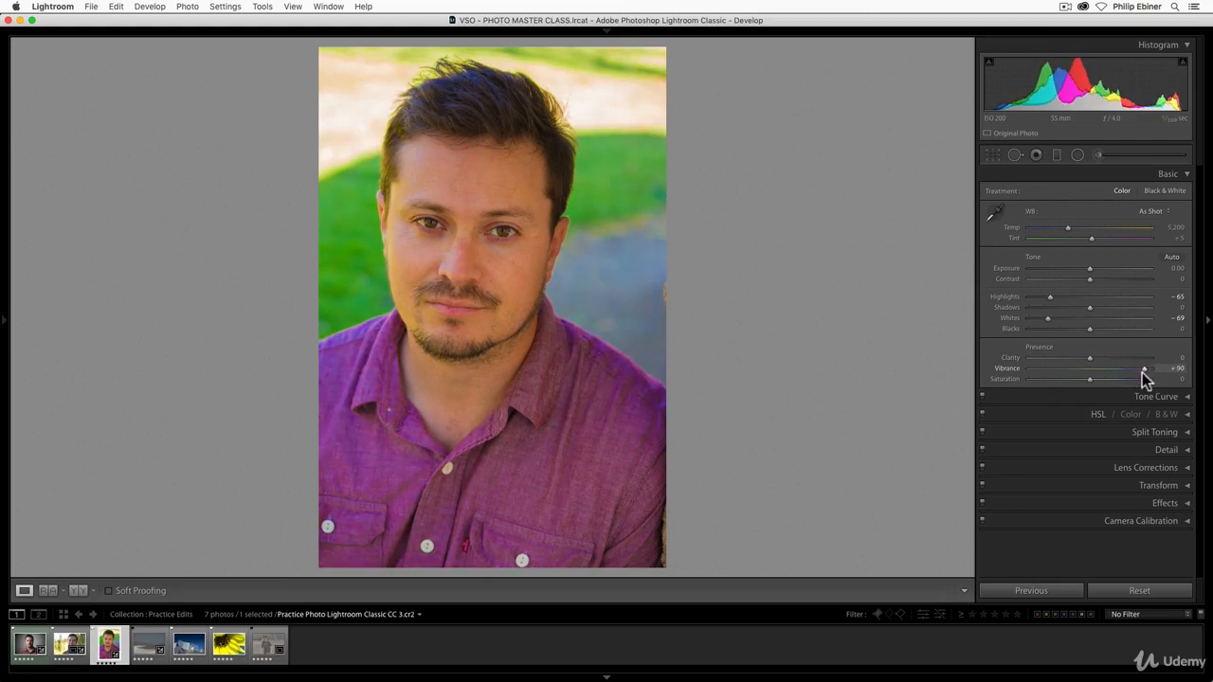
pyautogui.doubleClick(1143, 377)
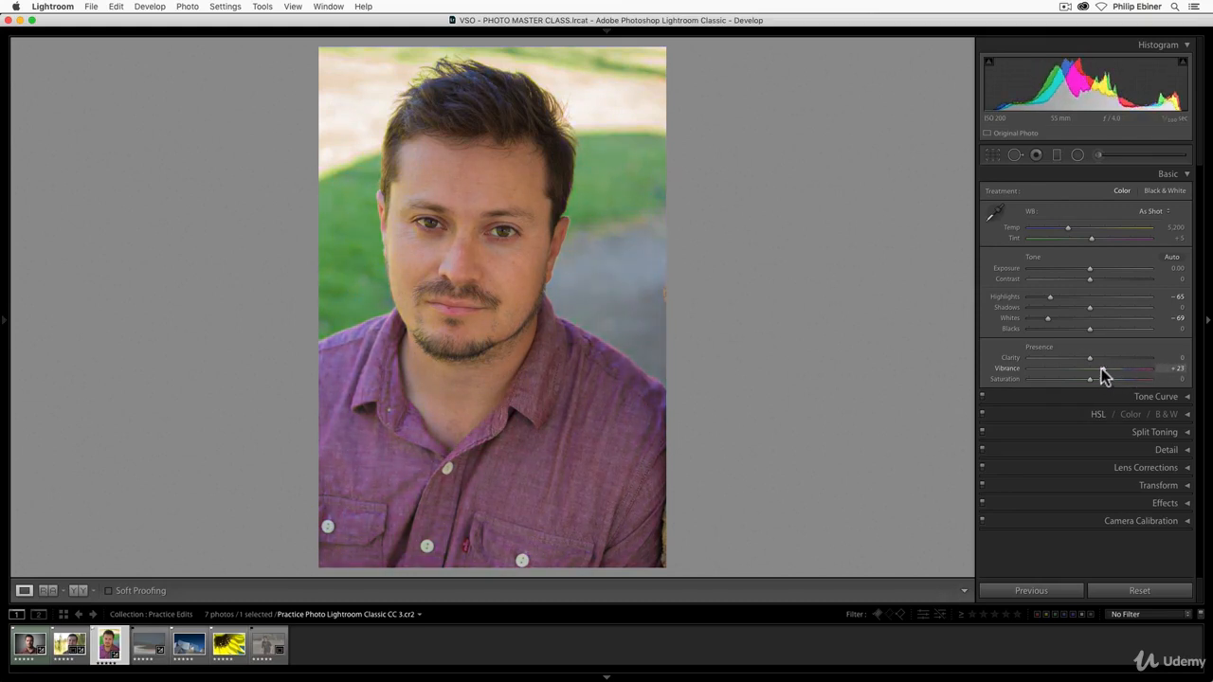
# On the portrait of the smiling man outdoors, try Saturation at +49 and reset it, and set Vibrance to +21
pyautogui.click(69, 644)
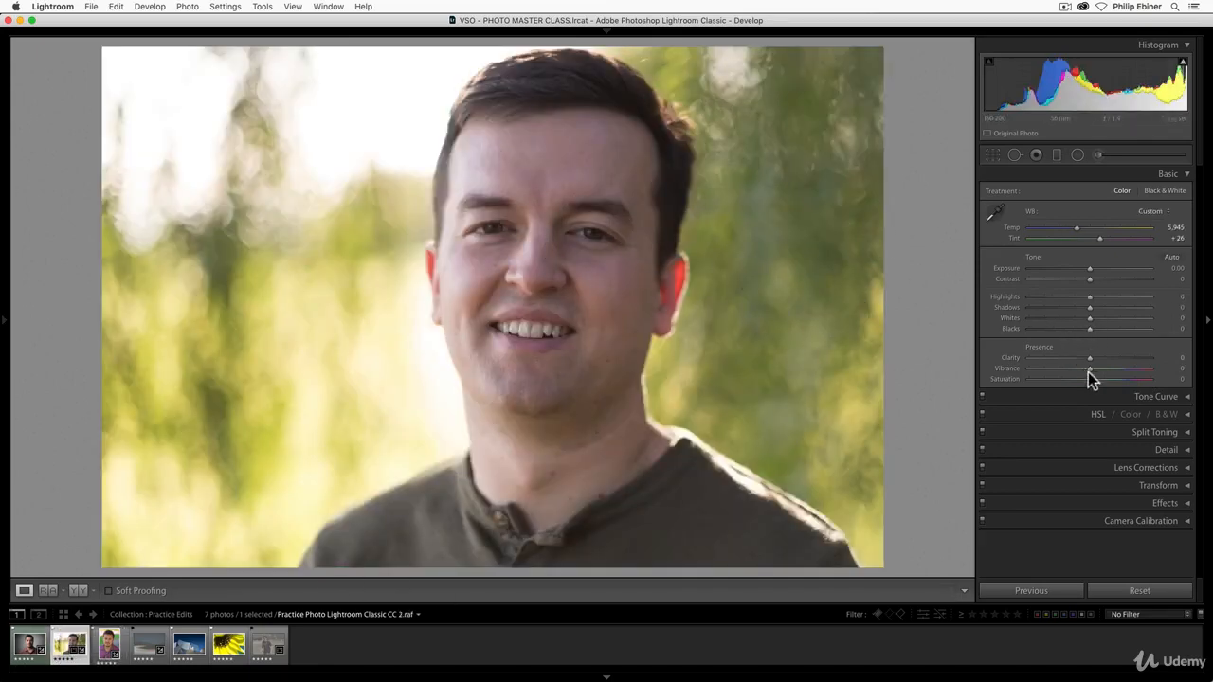
pyautogui.moveTo(1090, 379); pyautogui.dragTo(1120, 376)
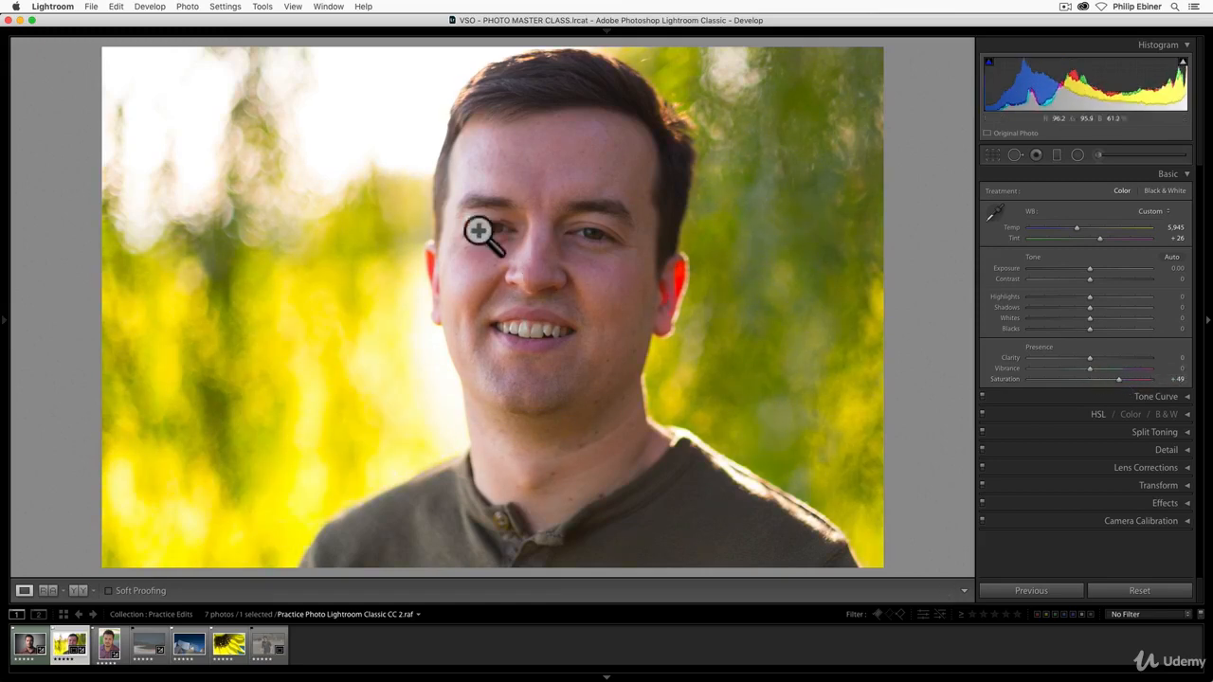
pyautogui.doubleClick(1118, 378)
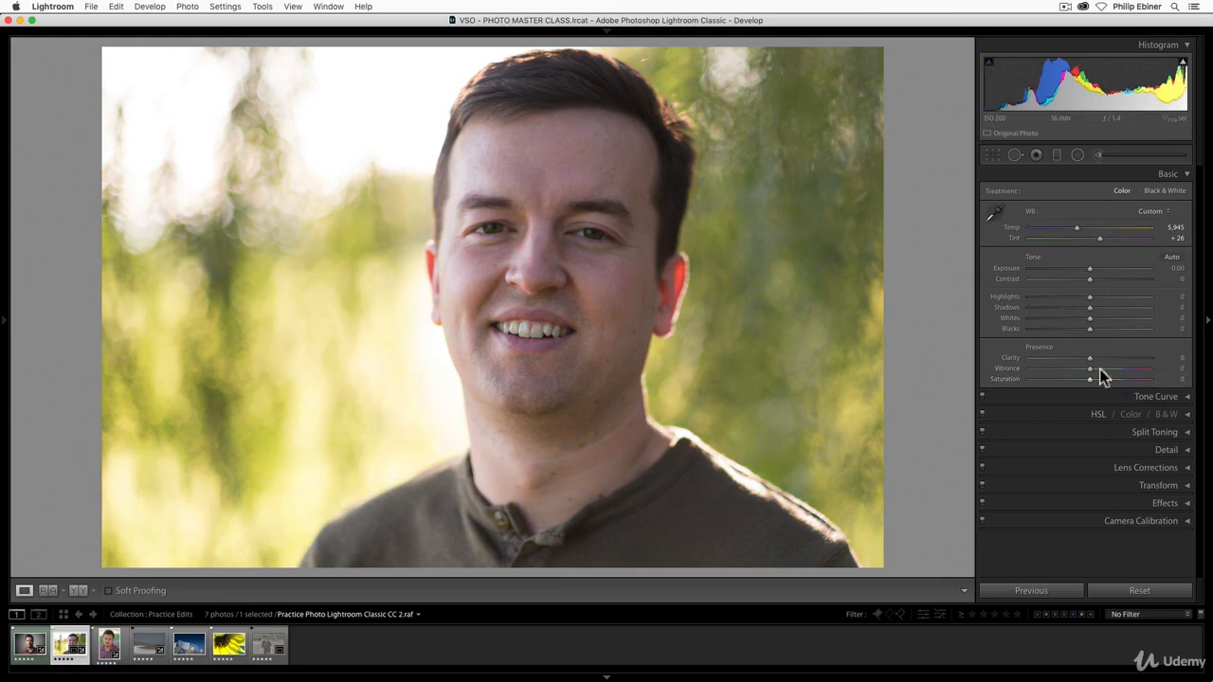
pyautogui.moveTo(1089, 367); pyautogui.dragTo(1116, 381)
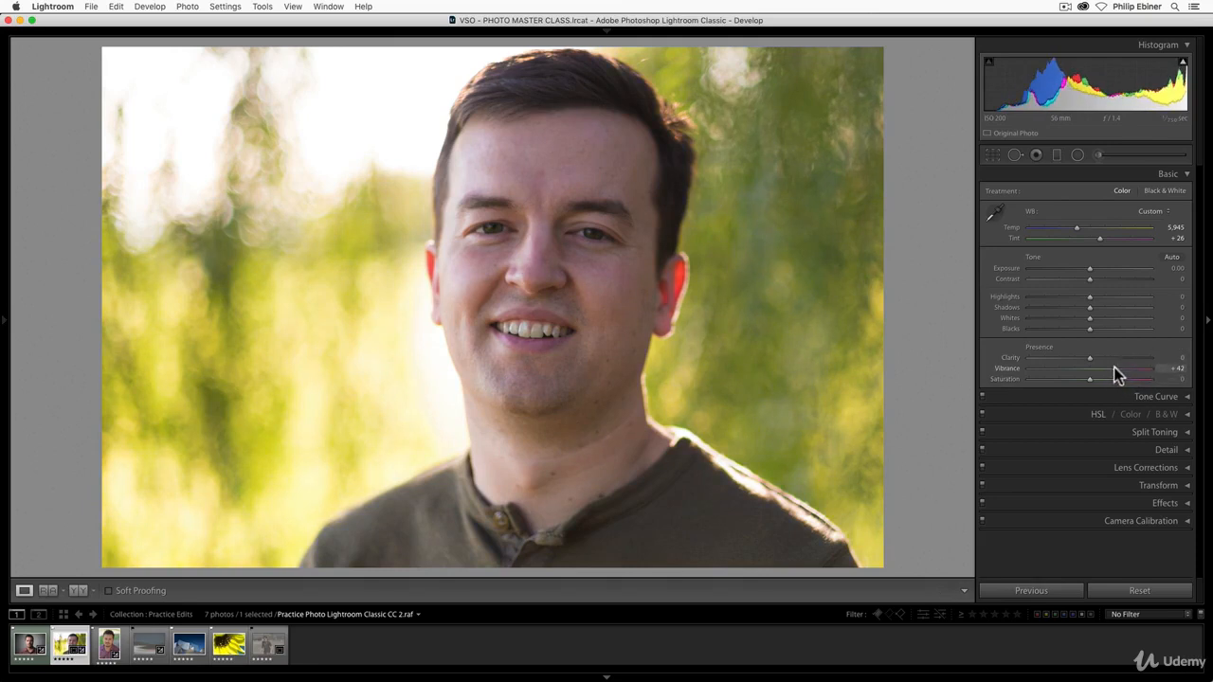
pyautogui.moveTo(1113, 367); pyautogui.dragTo(1101, 367)
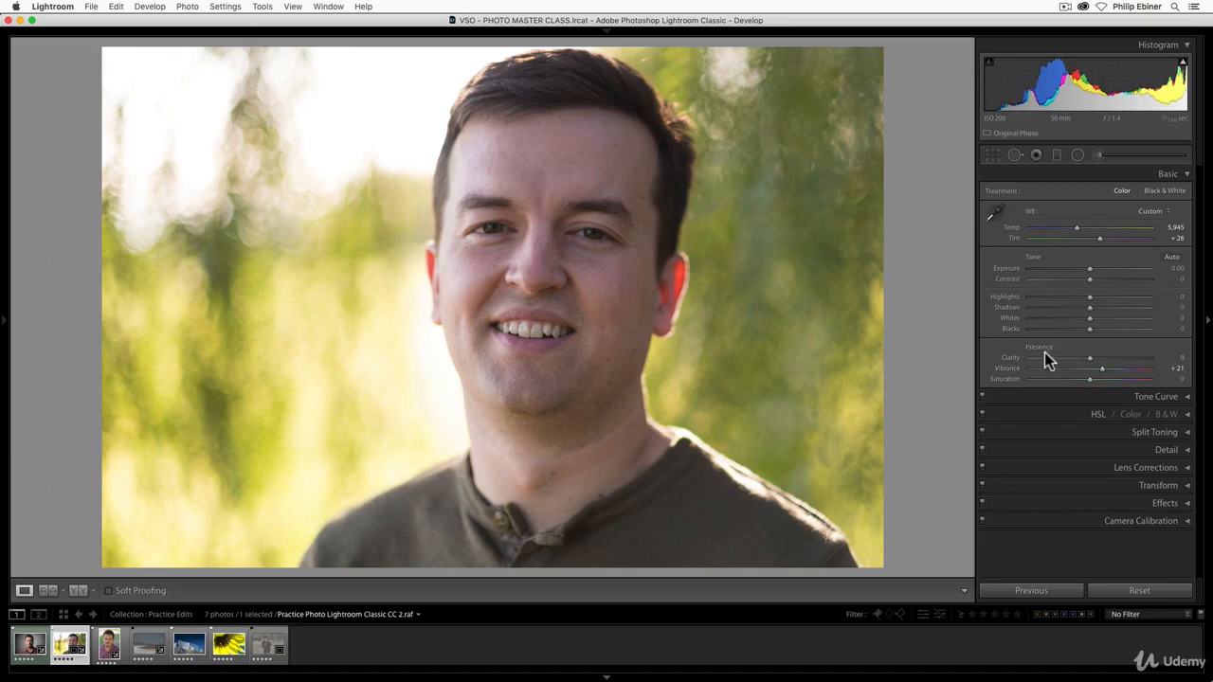
# Try Clarity at +100 and at -100 on the smiling man's portrait, and reset it to its default
pyautogui.moveTo(1090, 357); pyautogui.dragTo(1194, 367)
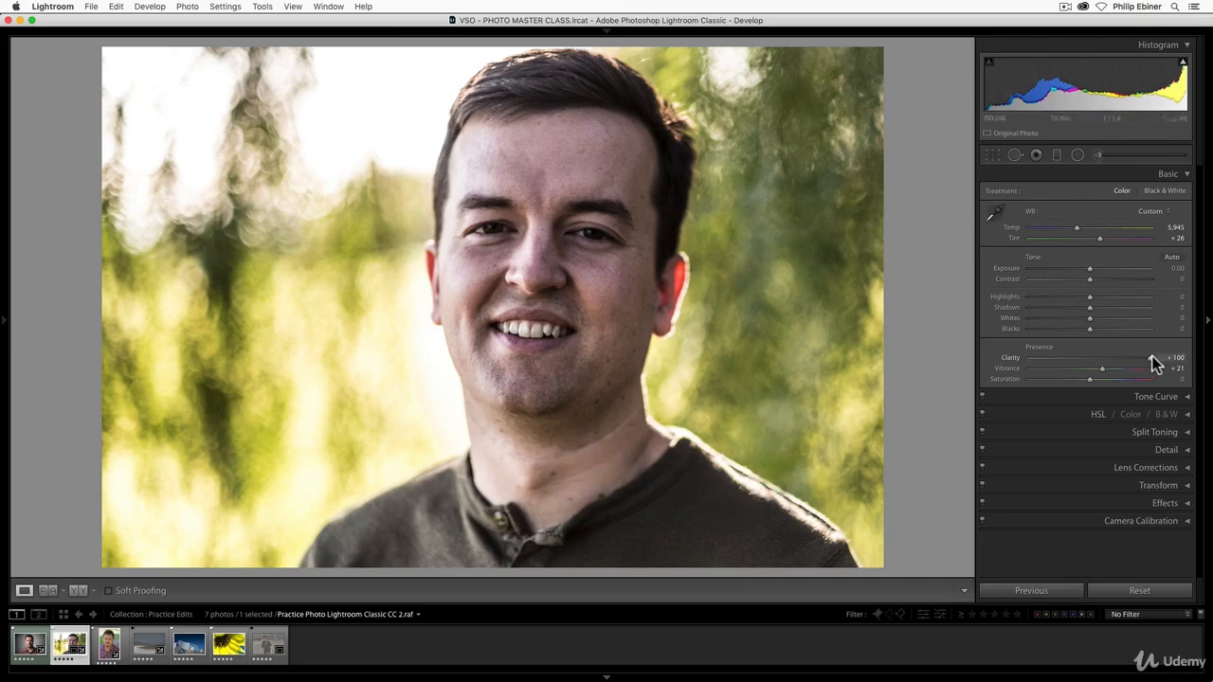
pyautogui.moveTo(1154, 363); pyautogui.dragTo(999, 361)
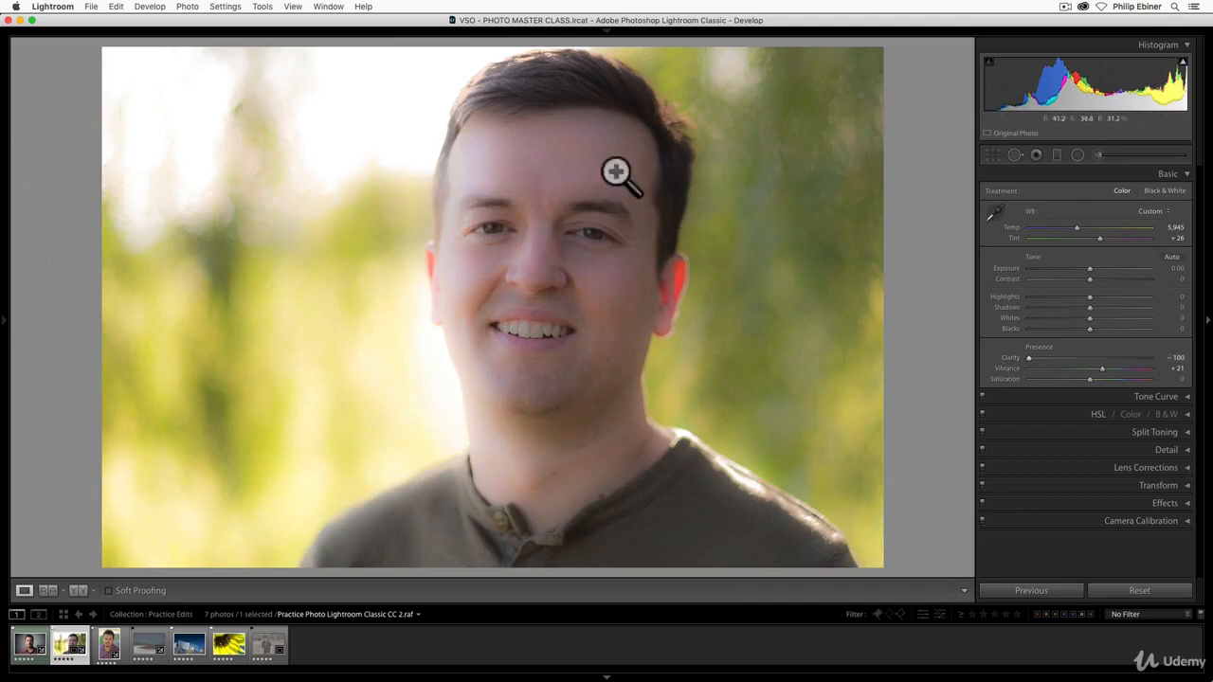
pyautogui.doubleClick(1027, 355)
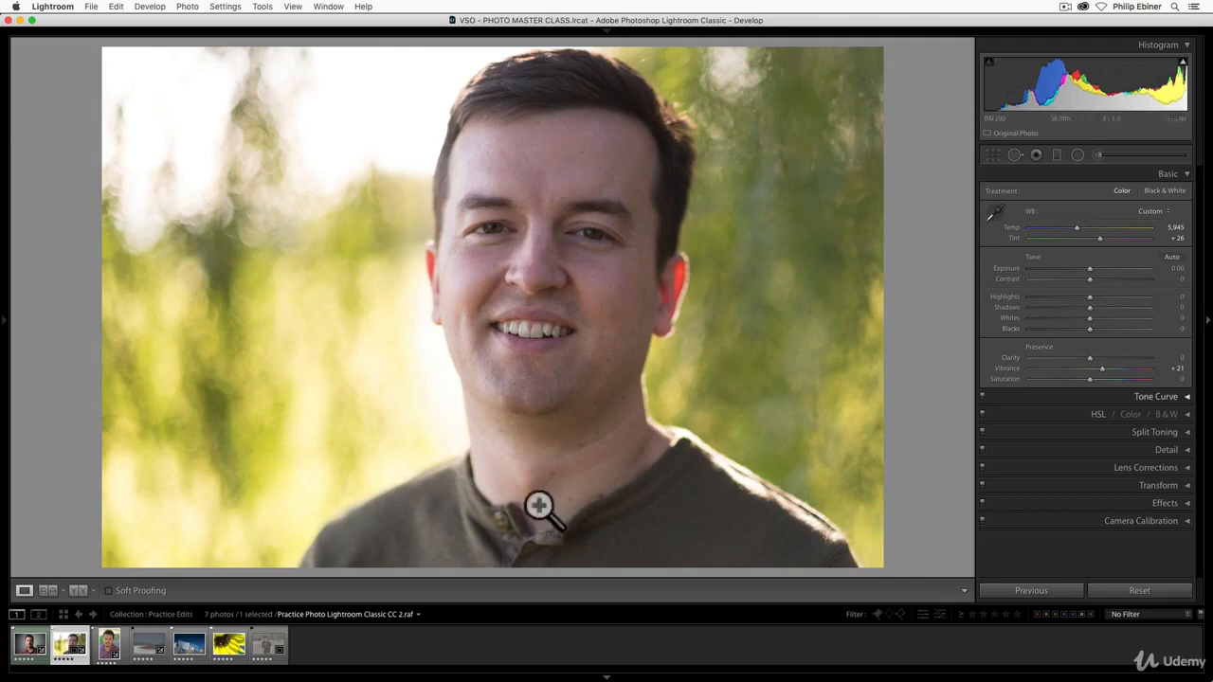
# Try Clarity at -20 and Saturation at -100 on the night road photo, reverting each change
pyautogui.click(148, 643)
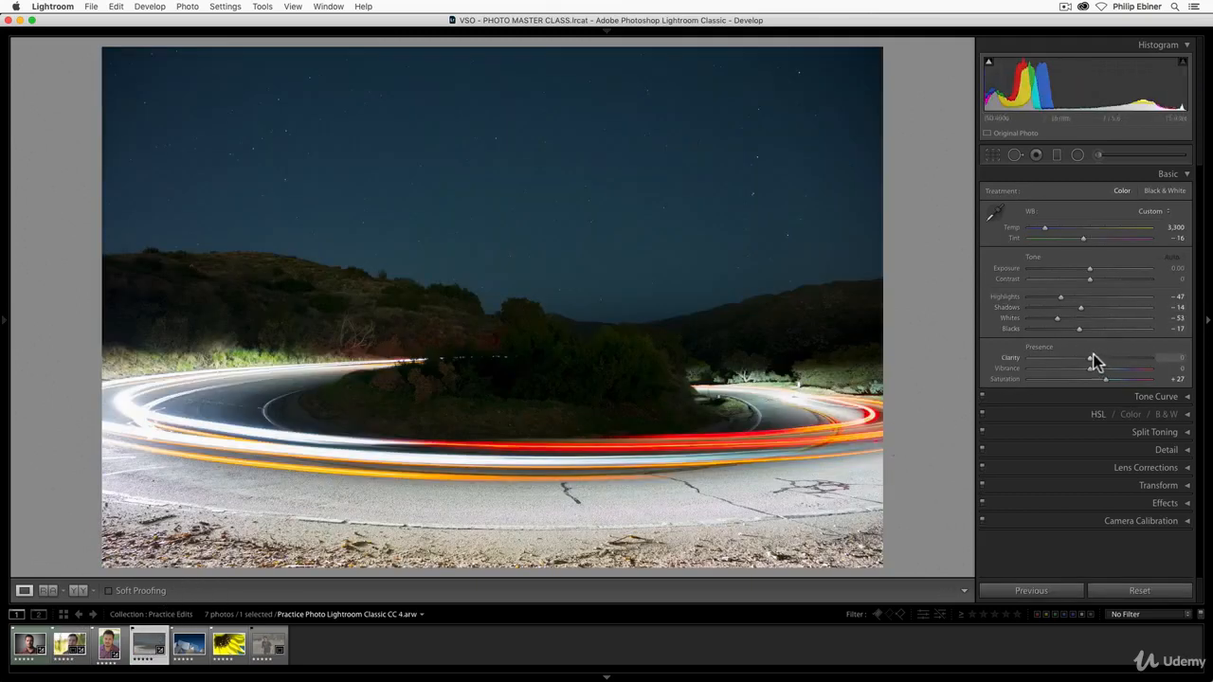
pyautogui.moveTo(1094, 359)
pyautogui.mouseDown()
pyautogui.moveTo(1172, 360)
pyautogui.moveTo(1081, 366)
pyautogui.mouseUp()
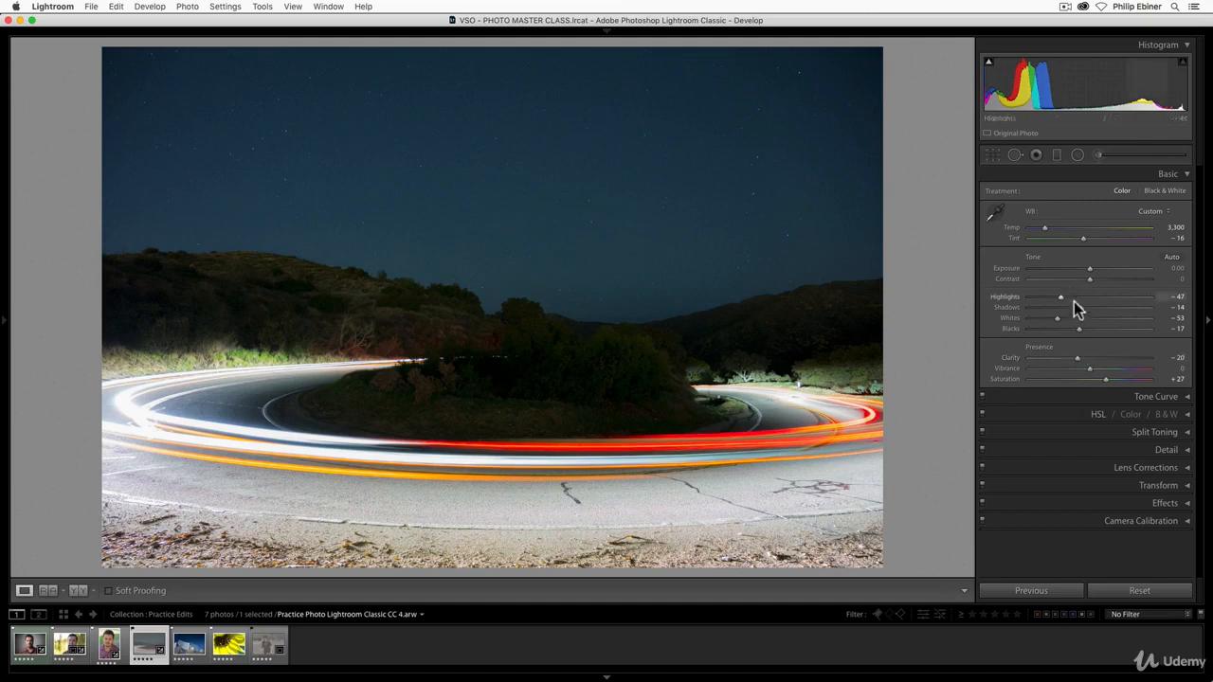
pyautogui.doubleClick(1077, 362)
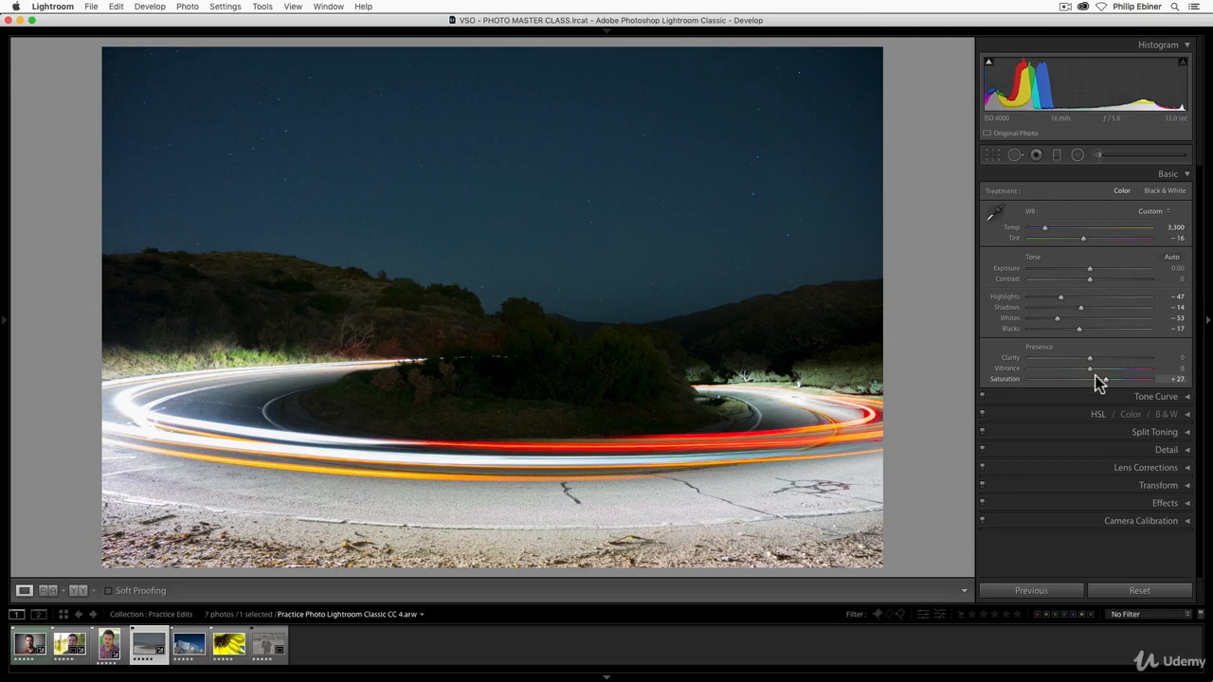
pyautogui.moveTo(1096, 379); pyautogui.dragTo(997, 387)
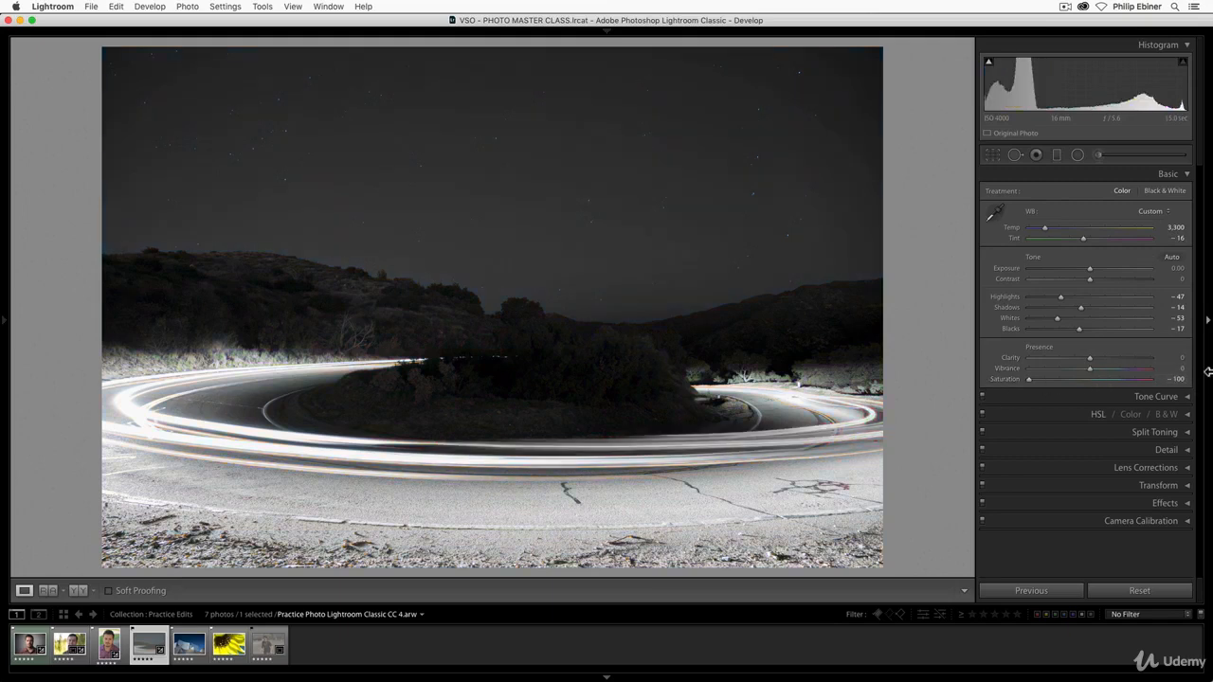
pyautogui.press('super+z')
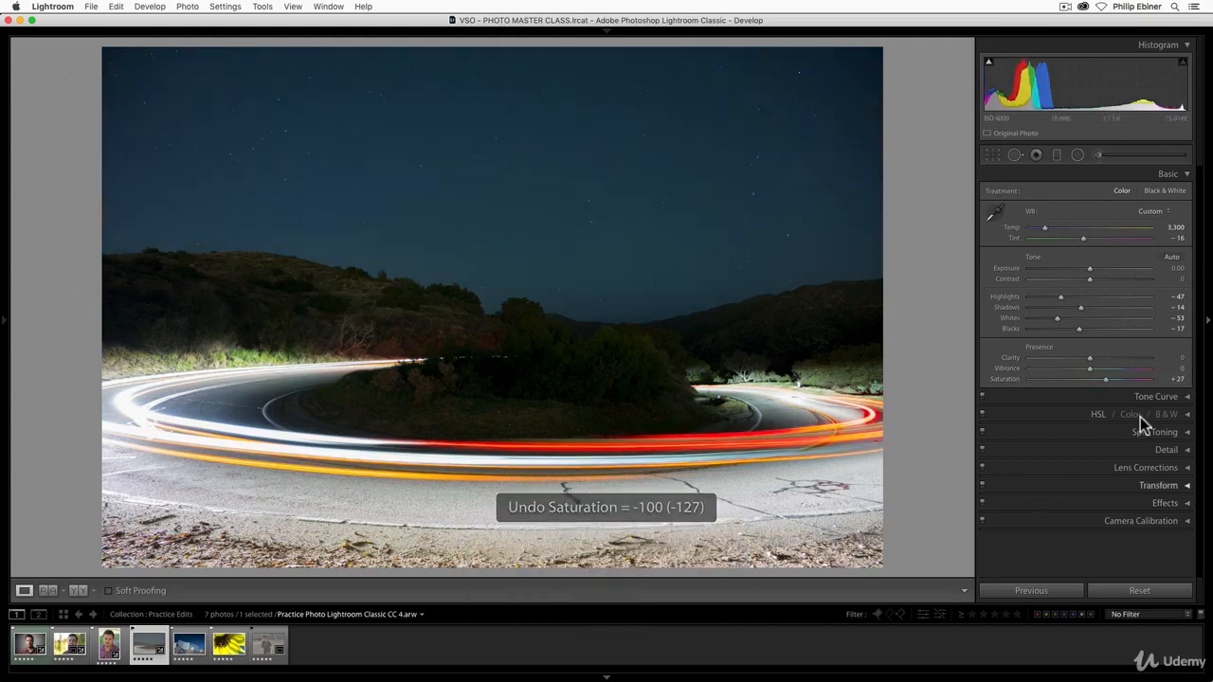
# Open the HSL adjustments and look through the Hue, Saturation, Luminance and All slider sets, ending on Hue
pyautogui.click(1185, 414)
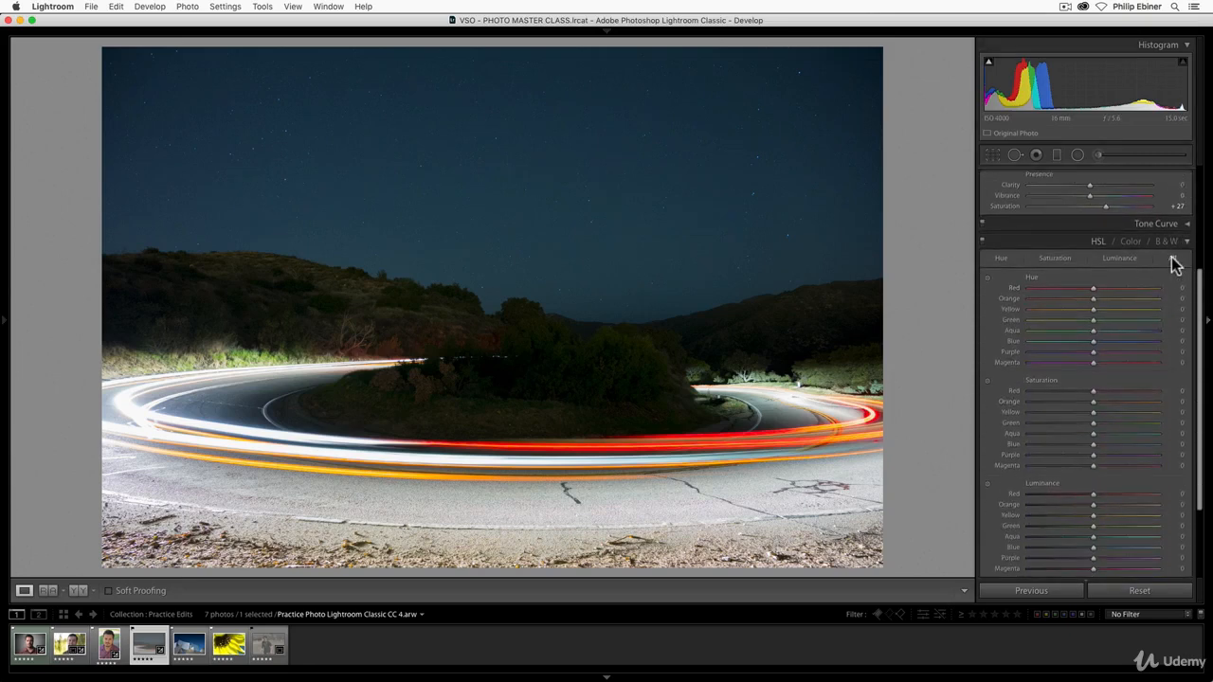
pyautogui.click(993, 260)
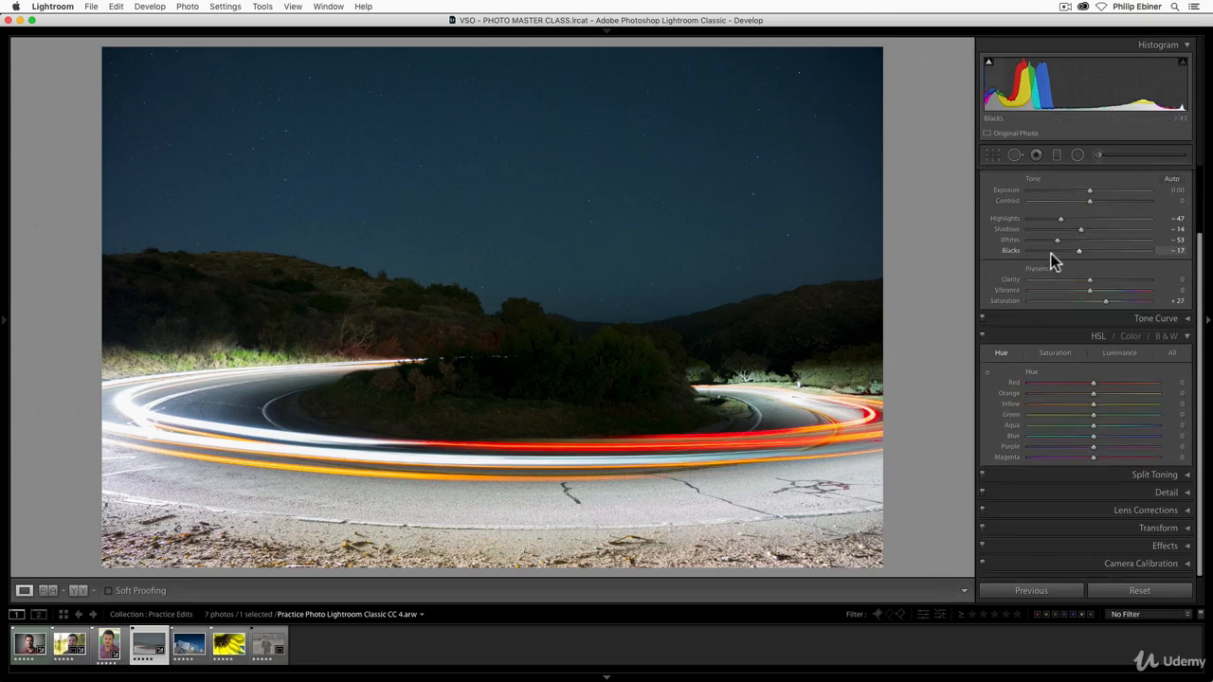
pyautogui.click(1044, 351)
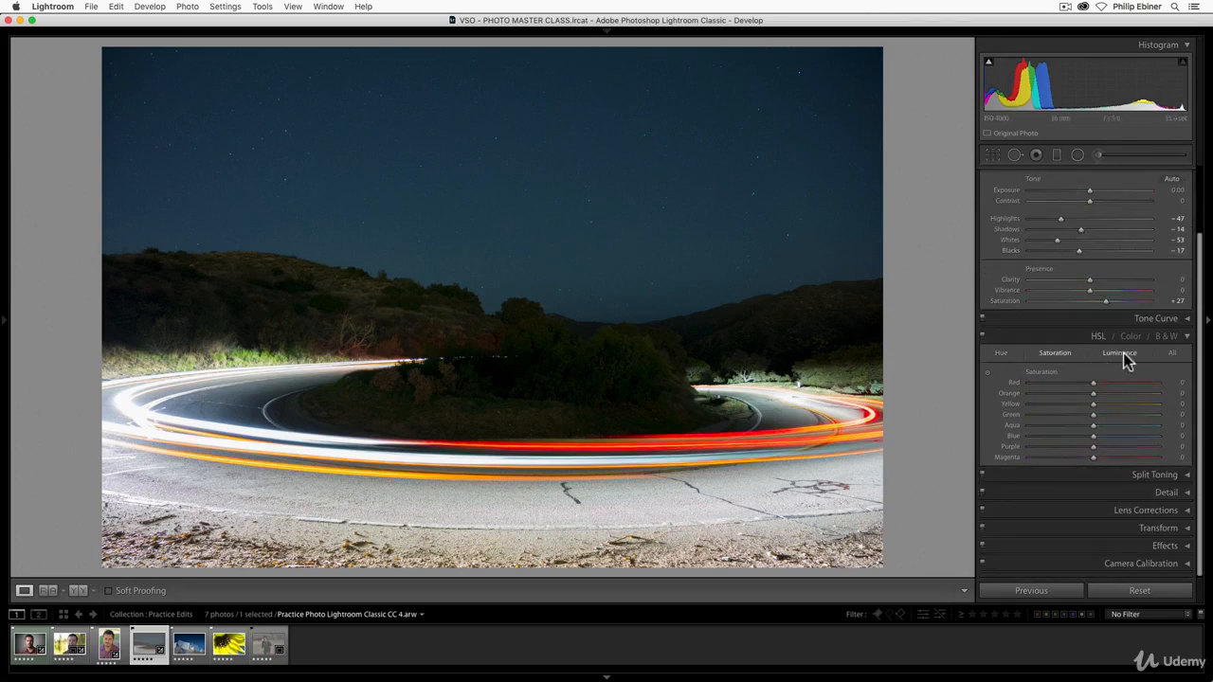
pyautogui.click(1123, 352)
pyautogui.click(1174, 353)
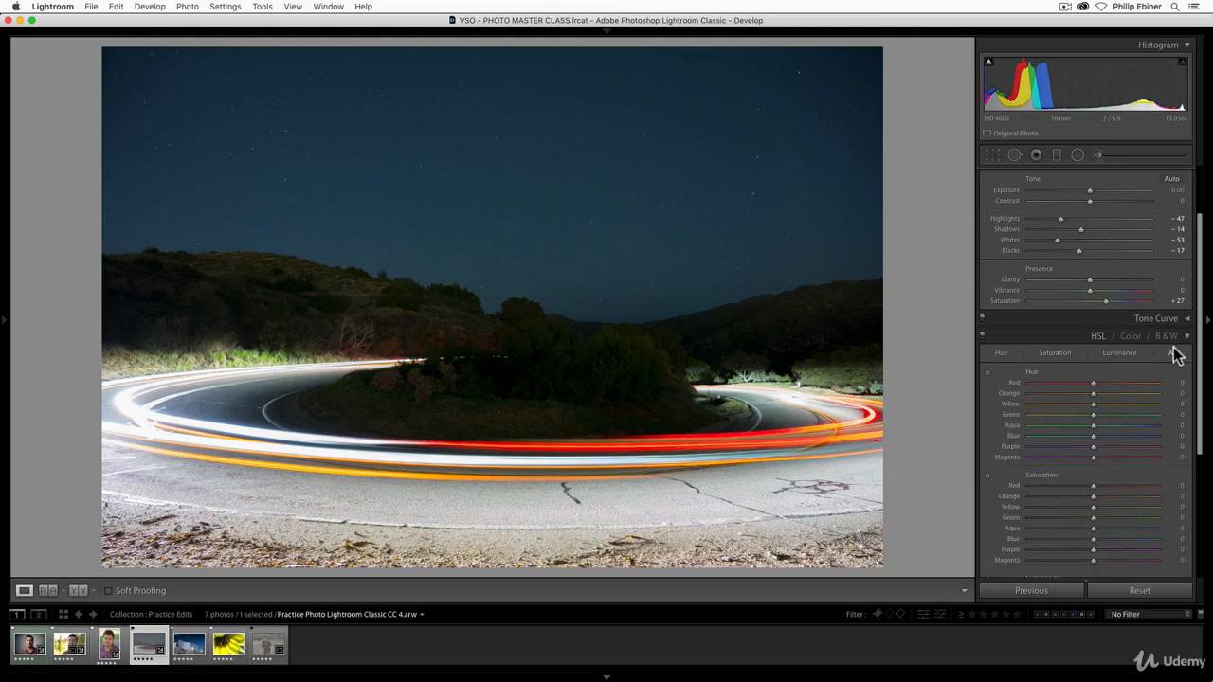
pyautogui.click(1001, 352)
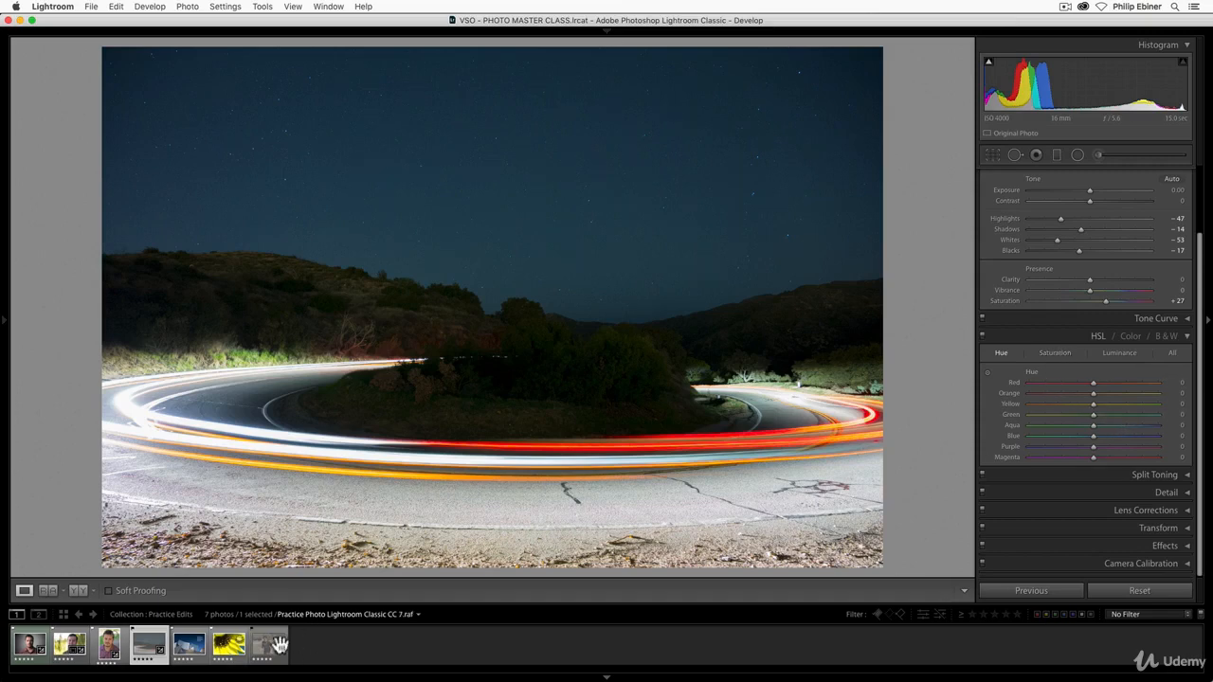
# Try shifting the Yellow hue of the yellow flower close-up and reset it to its default
pyautogui.click(225, 649)
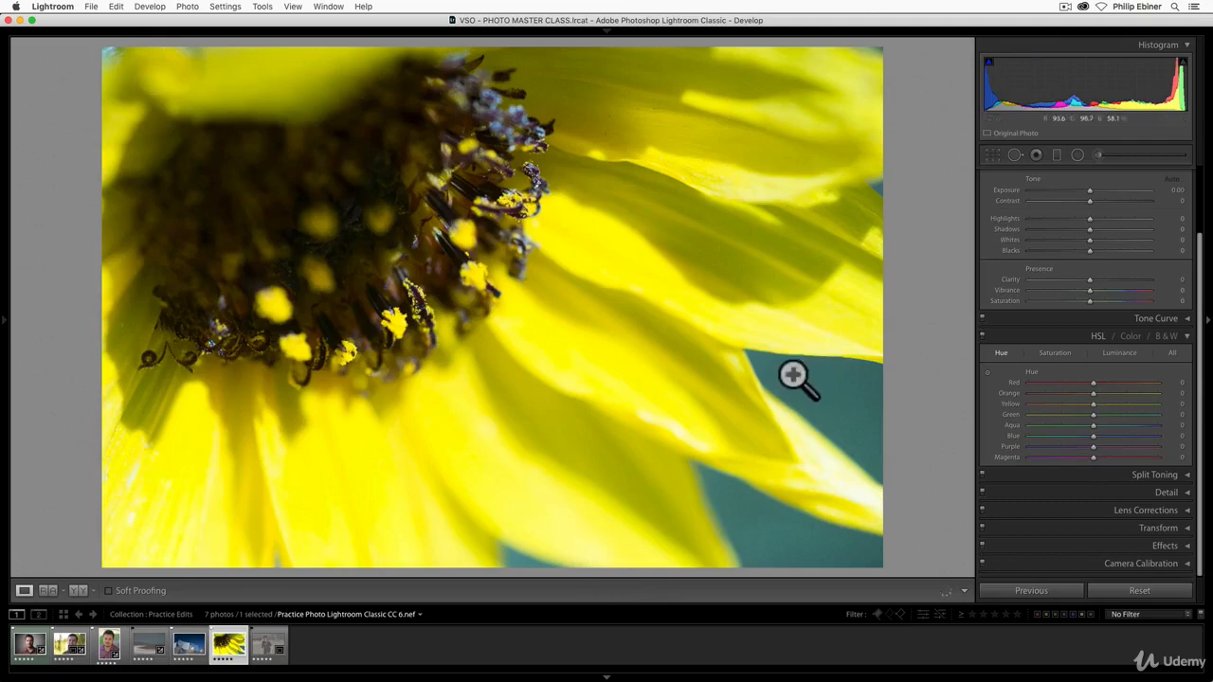
pyautogui.moveTo(1093, 404)
pyautogui.mouseDown()
pyautogui.moveTo(1172, 408)
pyautogui.moveTo(983, 417)
pyautogui.moveTo(1172, 413)
pyautogui.moveTo(1002, 405)
pyautogui.moveTo(1070, 407)
pyautogui.mouseUp()
pyautogui.doubleClick(1070, 406)
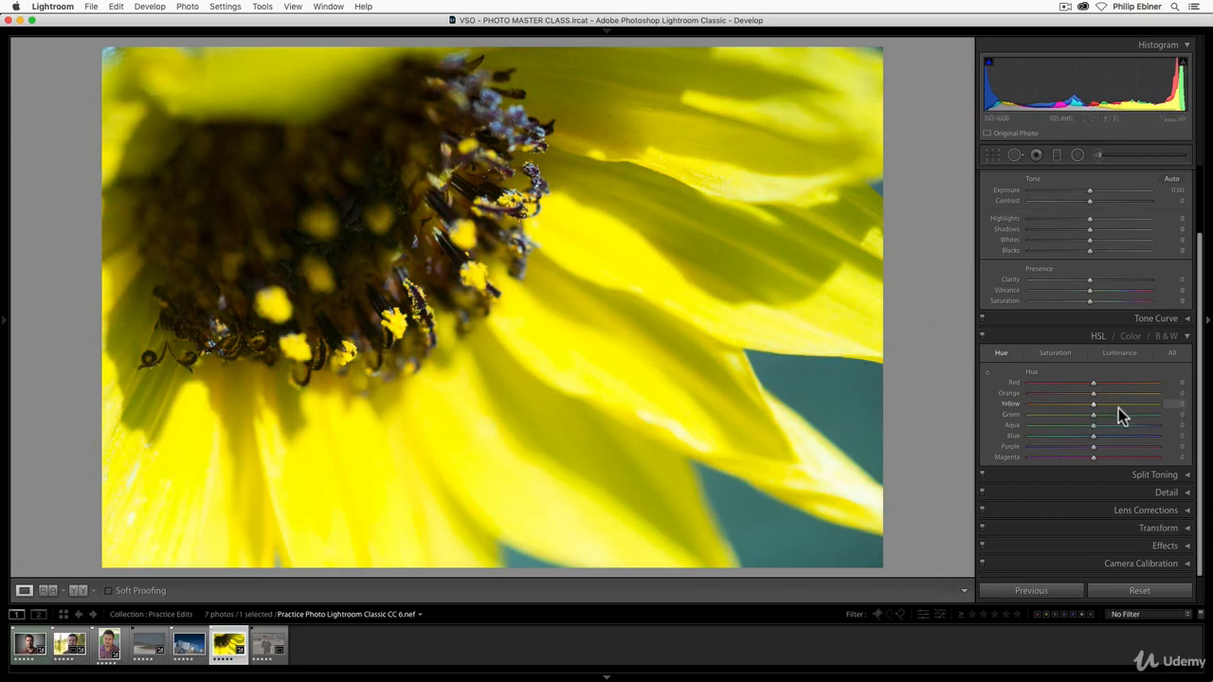
pyautogui.moveTo(1109, 431)
pyautogui.mouseDown()
pyautogui.moveTo(1200, 425)
pyautogui.moveTo(958, 414)
pyautogui.moveTo(1102, 426)
pyautogui.mouseUp()
# Try Yellow saturation at -100 on the flower photo and reset it, and test the Yellow luminance
pyautogui.click(1054, 354)
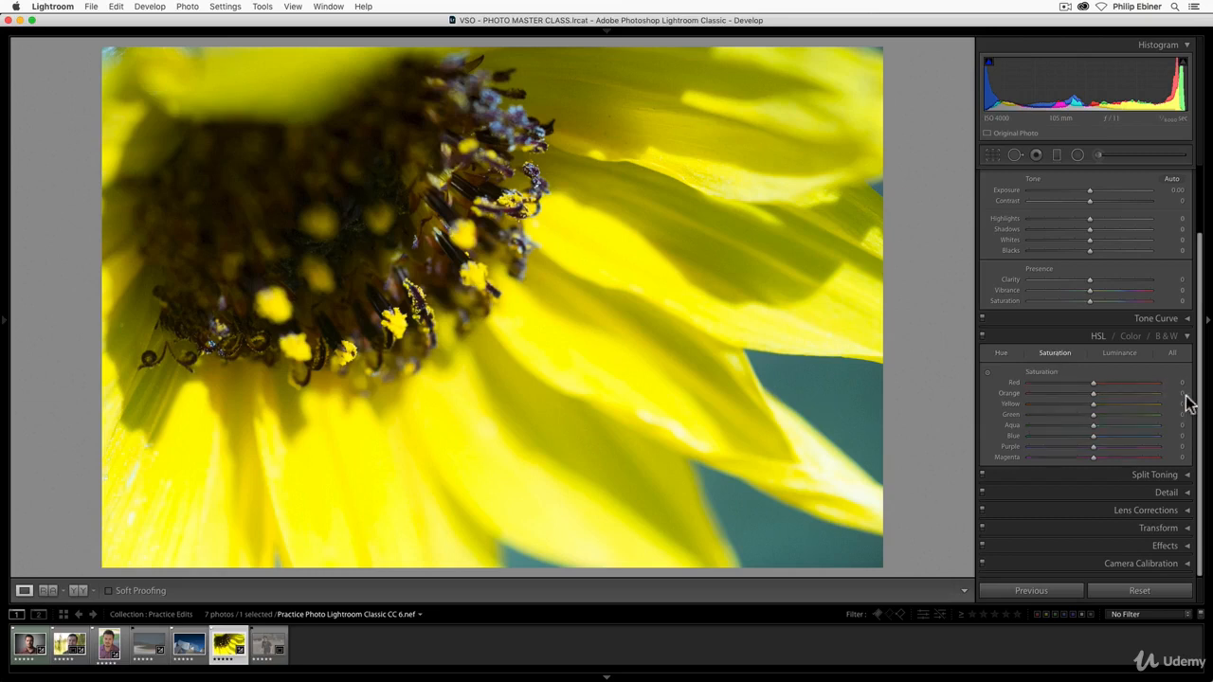
pyautogui.moveTo(1093, 403); pyautogui.dragTo(965, 395)
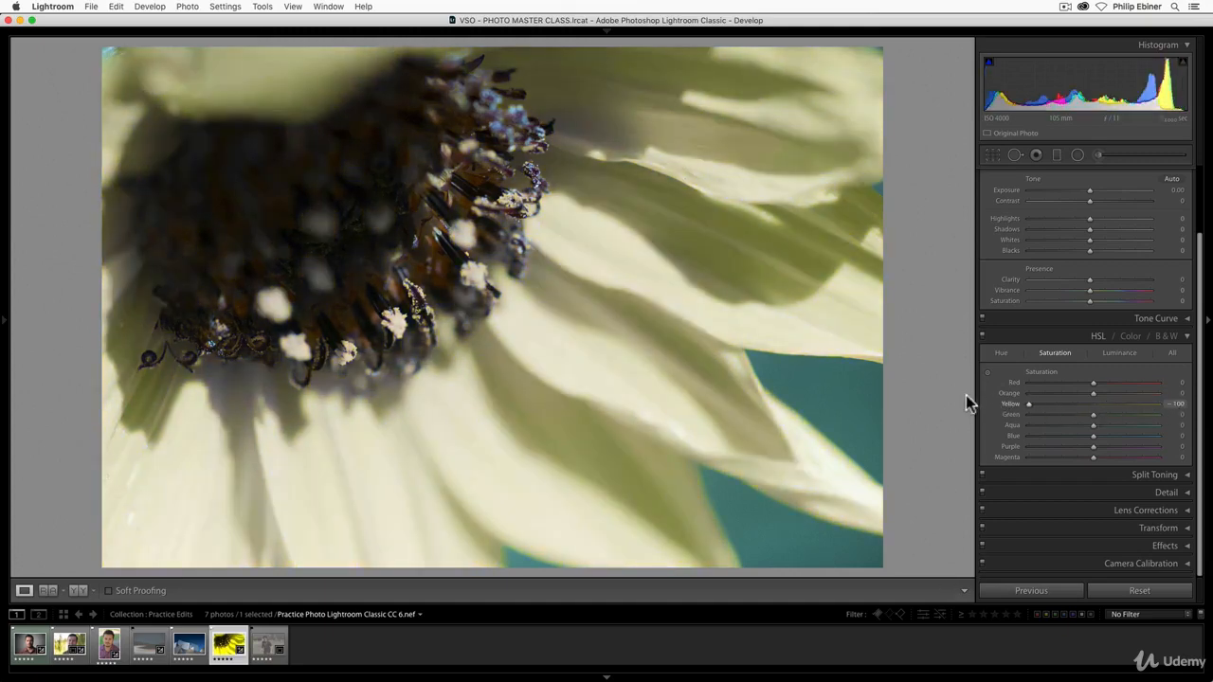
pyautogui.doubleClick(1027, 402)
pyautogui.click(1127, 353)
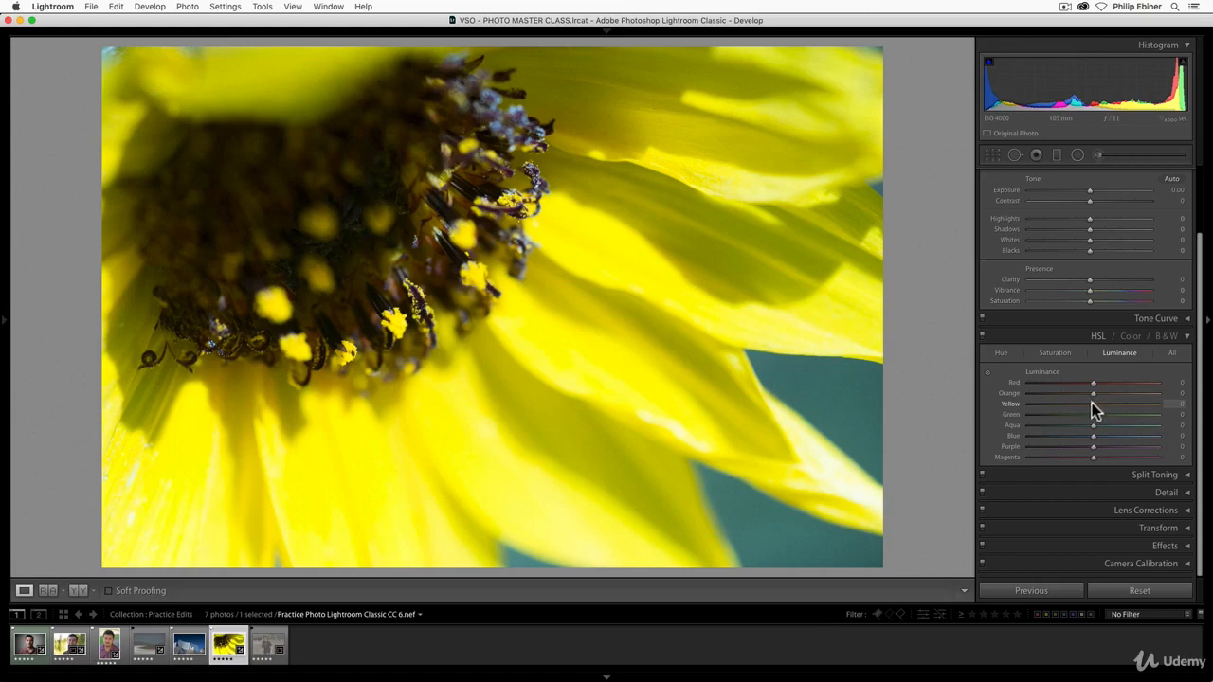
pyautogui.moveTo(1094, 405)
pyautogui.mouseDown()
pyautogui.moveTo(1011, 403)
pyautogui.moveTo(1191, 414)
pyautogui.moveTo(1095, 405)
pyautogui.mouseUp()
# Set the HSL Green saturation to -92 on the portrait of the man in the purple shirt
pyautogui.click(108, 645)
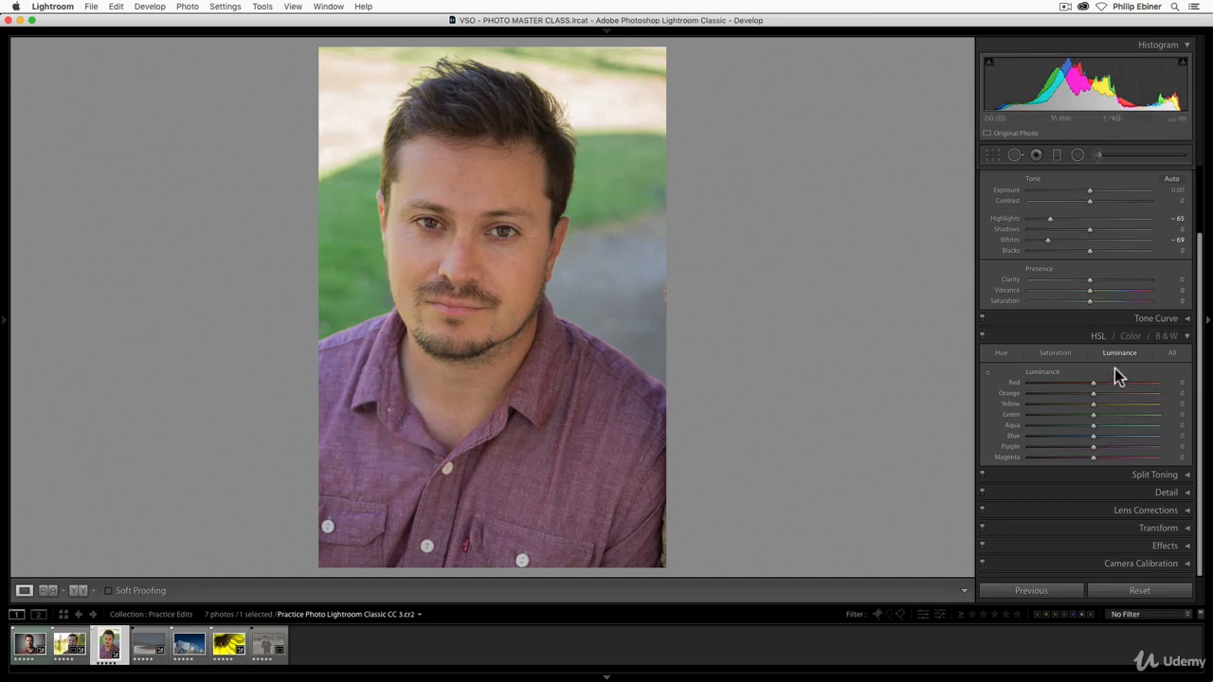
pyautogui.click(1054, 352)
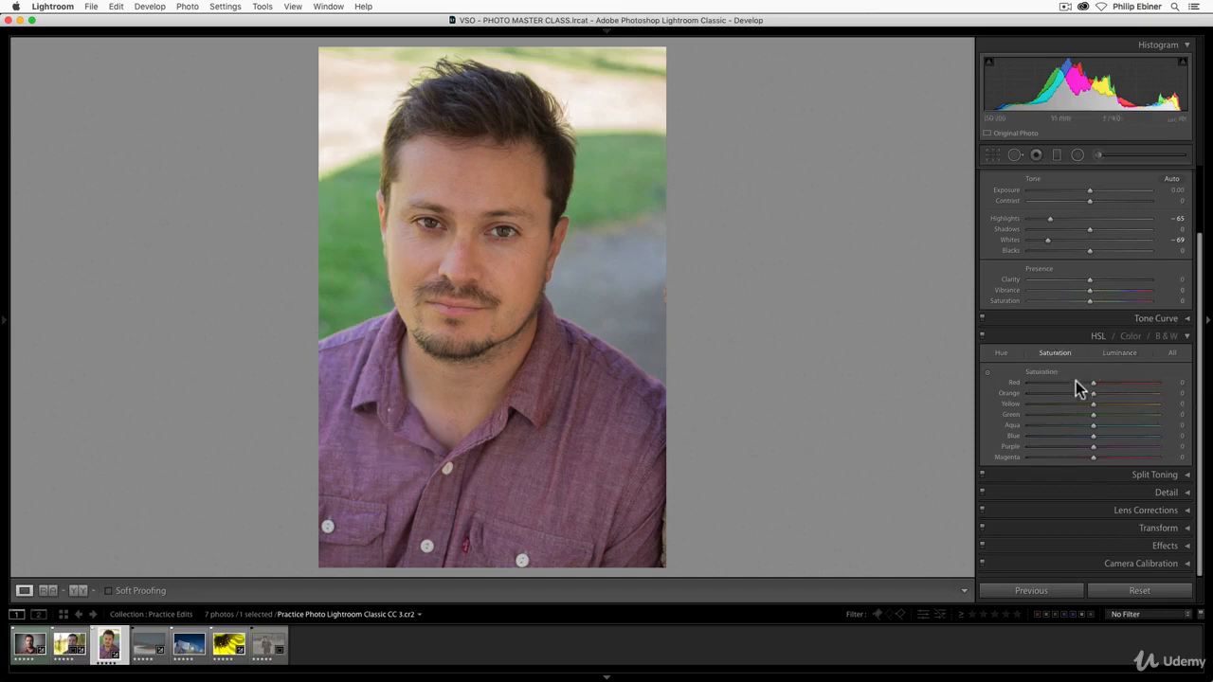
pyautogui.moveTo(1092, 414); pyautogui.dragTo(1031, 413)
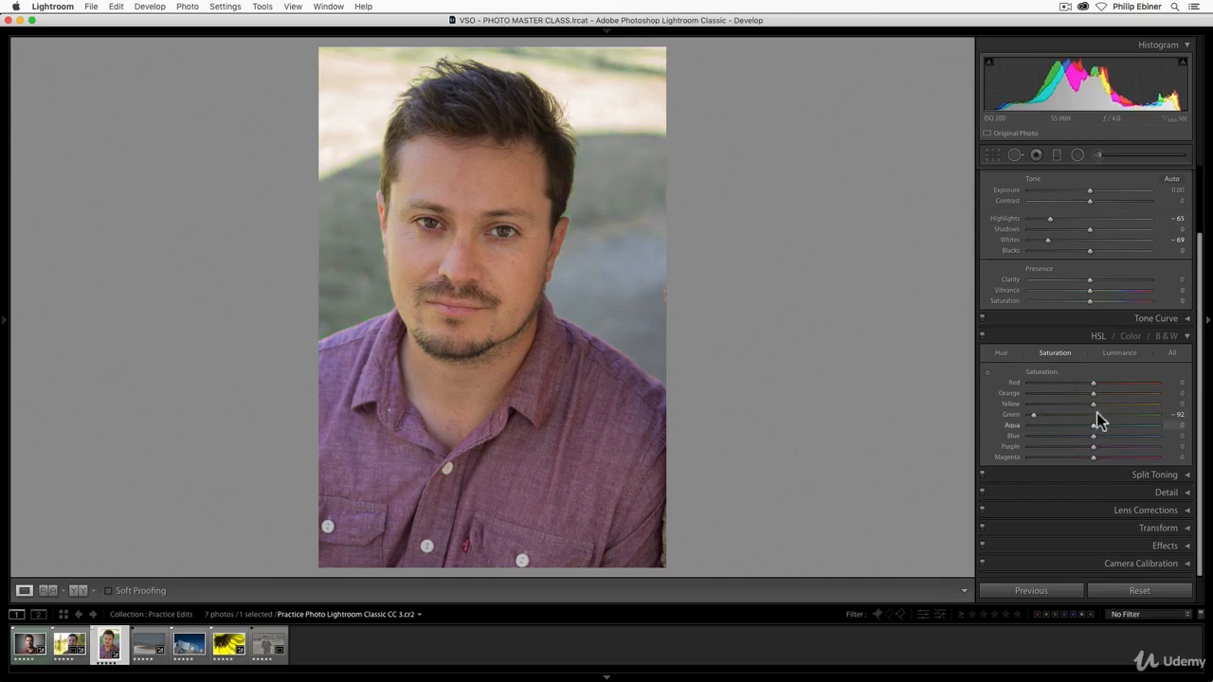
# Try raising the Red saturation and Magenta saturation to +49 on the portrait, and reset Red, Magenta and Green to their defaults
pyautogui.moveTo(1095, 382); pyautogui.dragTo(1145, 383)
pyautogui.doubleClick(1146, 383)
pyautogui.moveTo(1093, 457); pyautogui.dragTo(1124, 455)
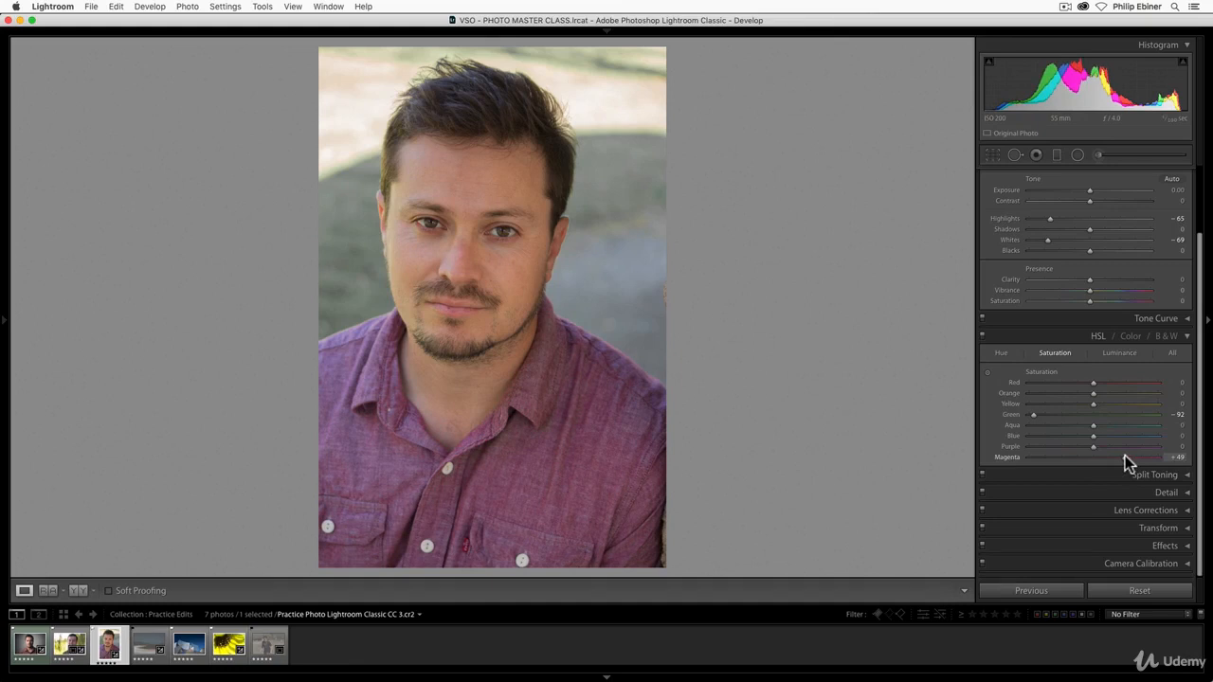
pyautogui.doubleClick(1126, 457)
pyautogui.doubleClick(1033, 414)
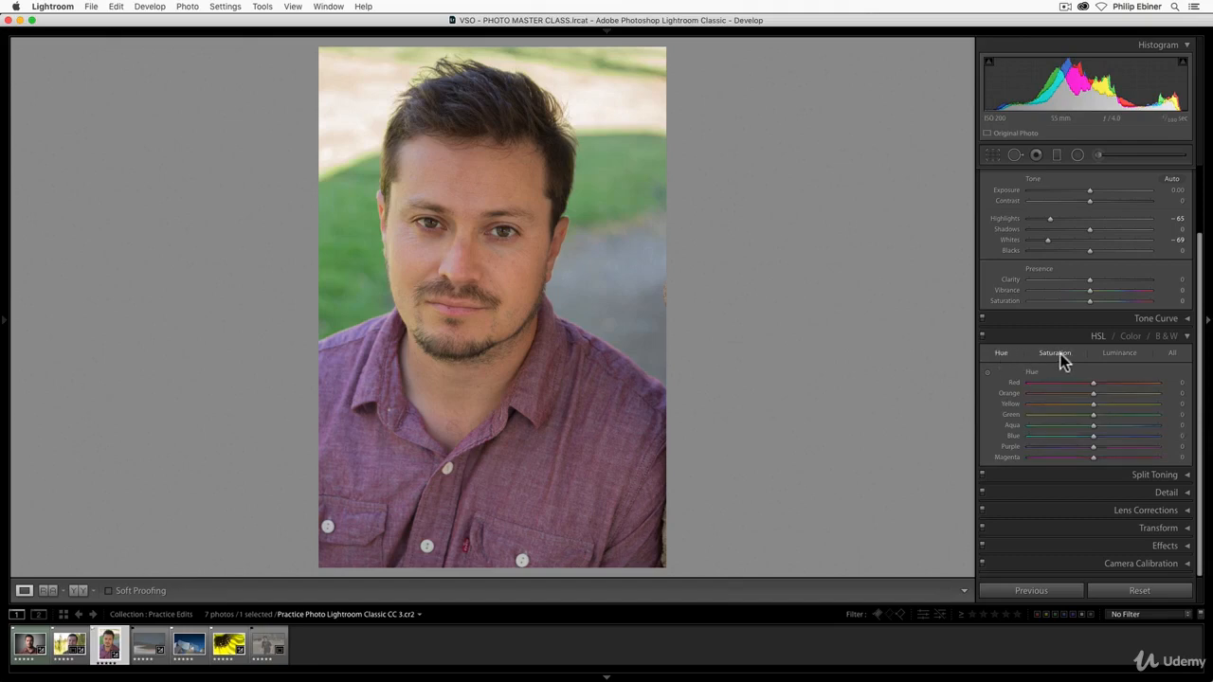
# Use the targeted Saturation adjustment on the grass behind the man, trying Green +100 and finishing at Green -100 and Aqua -30
pyautogui.click(1127, 358)
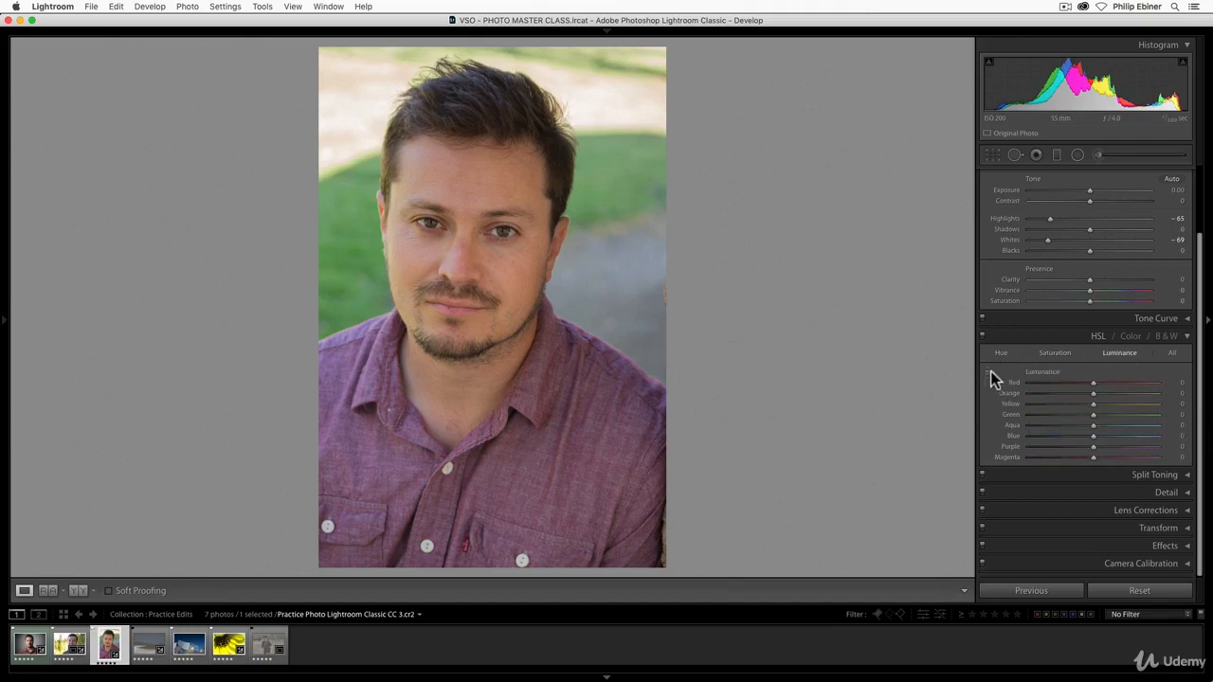
pyautogui.click(1054, 354)
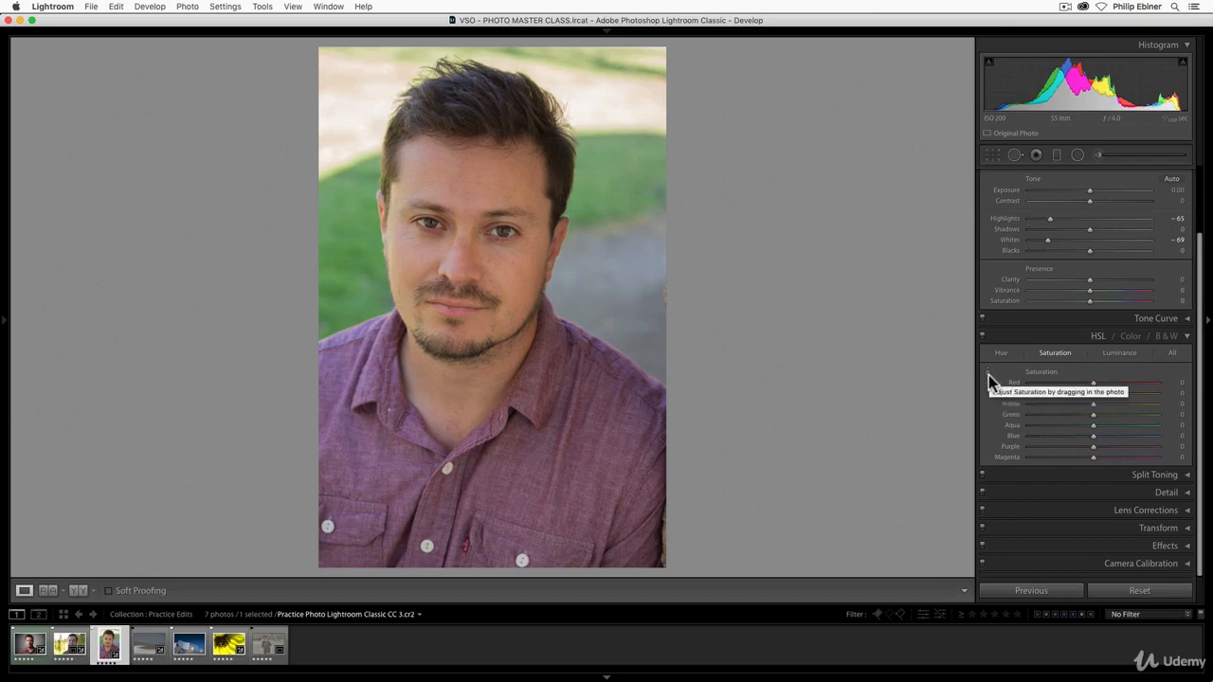
pyautogui.click(989, 374)
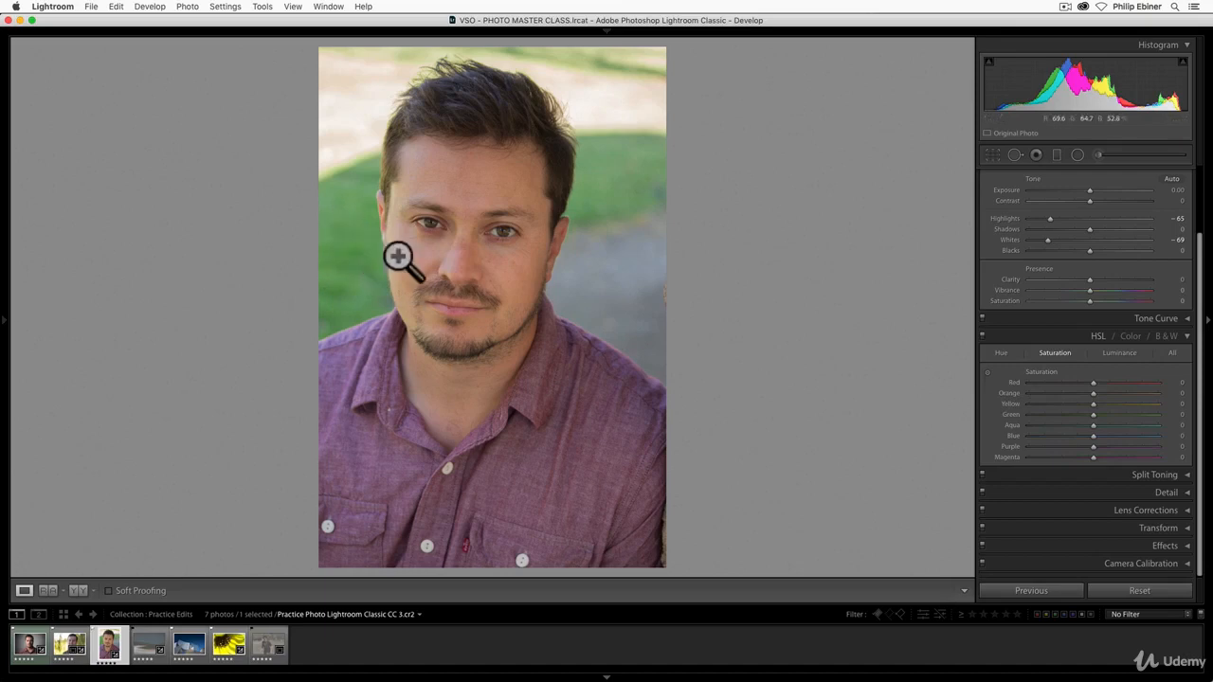
pyautogui.click(987, 373)
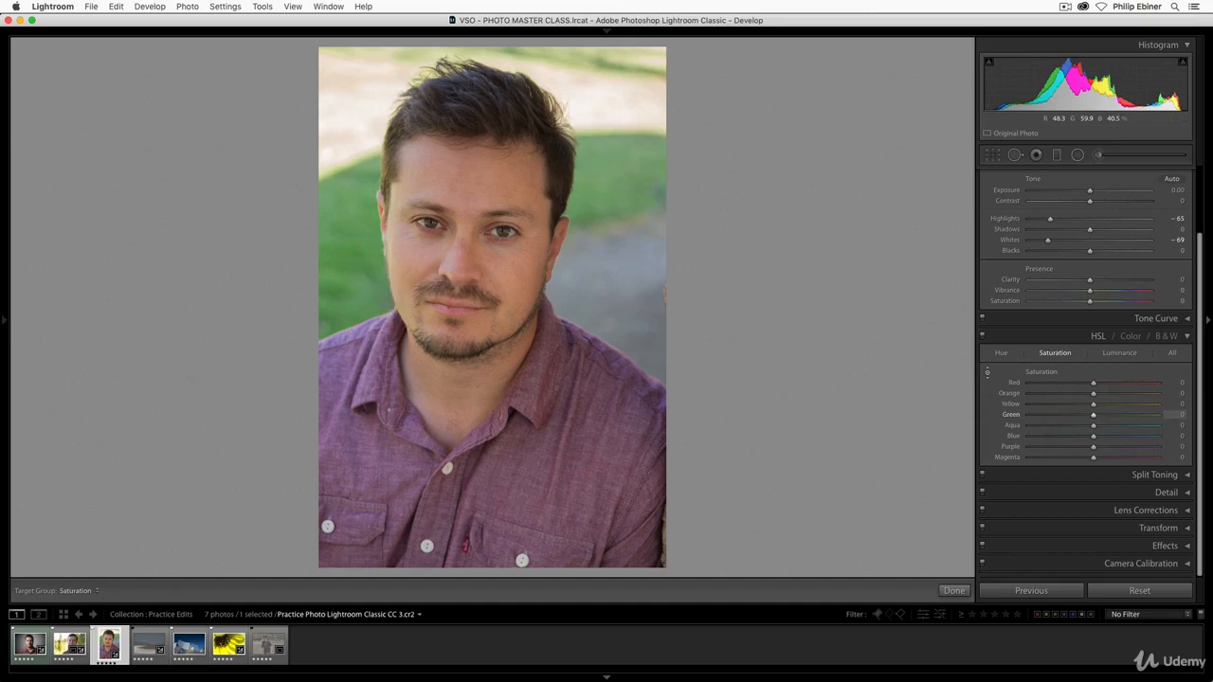
pyautogui.moveTo(351, 213)
pyautogui.mouseDown()
pyautogui.moveTo(351, 180)
pyautogui.moveTo(351, 289)
pyautogui.moveTo(350, 190)
pyautogui.mouseUp()
pyautogui.moveTo(350, 289); pyautogui.dragTo(351, 185)
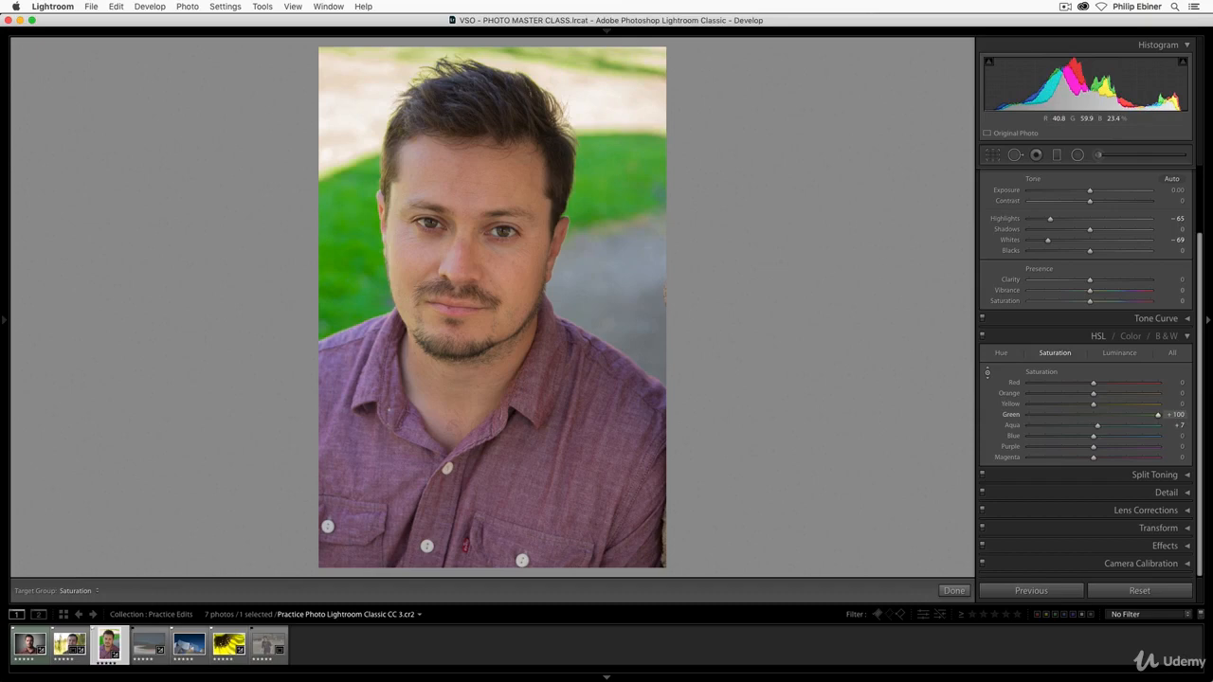
pyautogui.moveTo(351, 211); pyautogui.dragTo(351, 322)
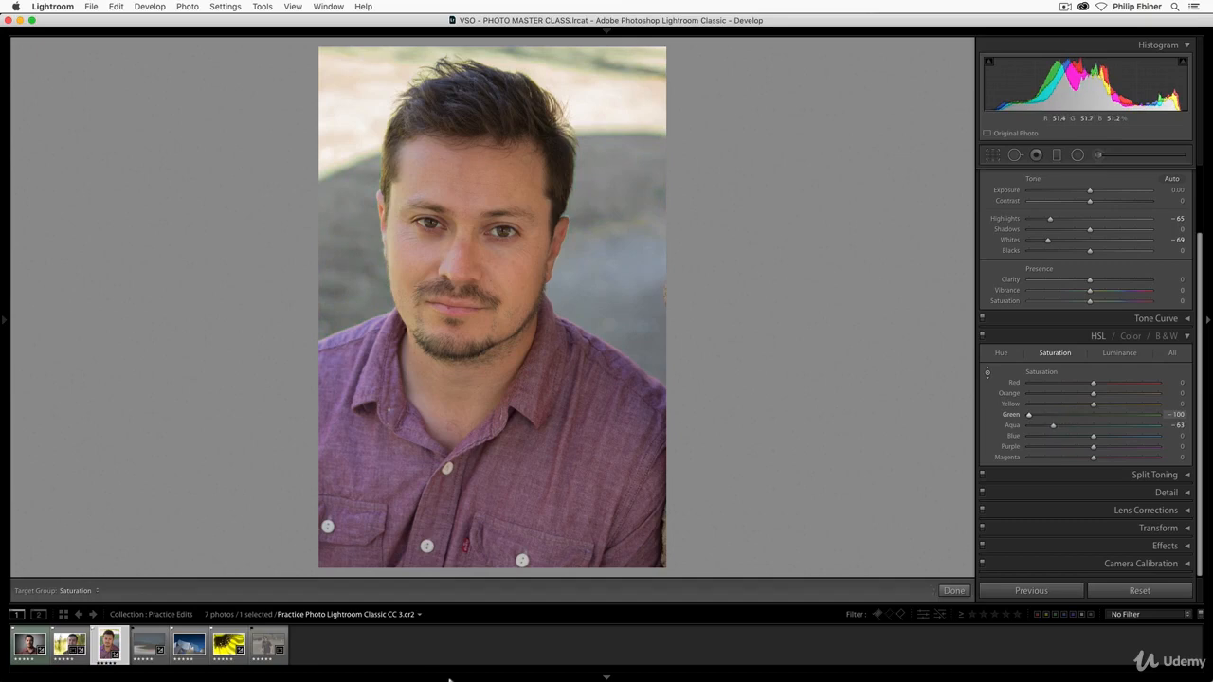
pyautogui.moveTo(351, 296); pyautogui.dragTo(350, 323)
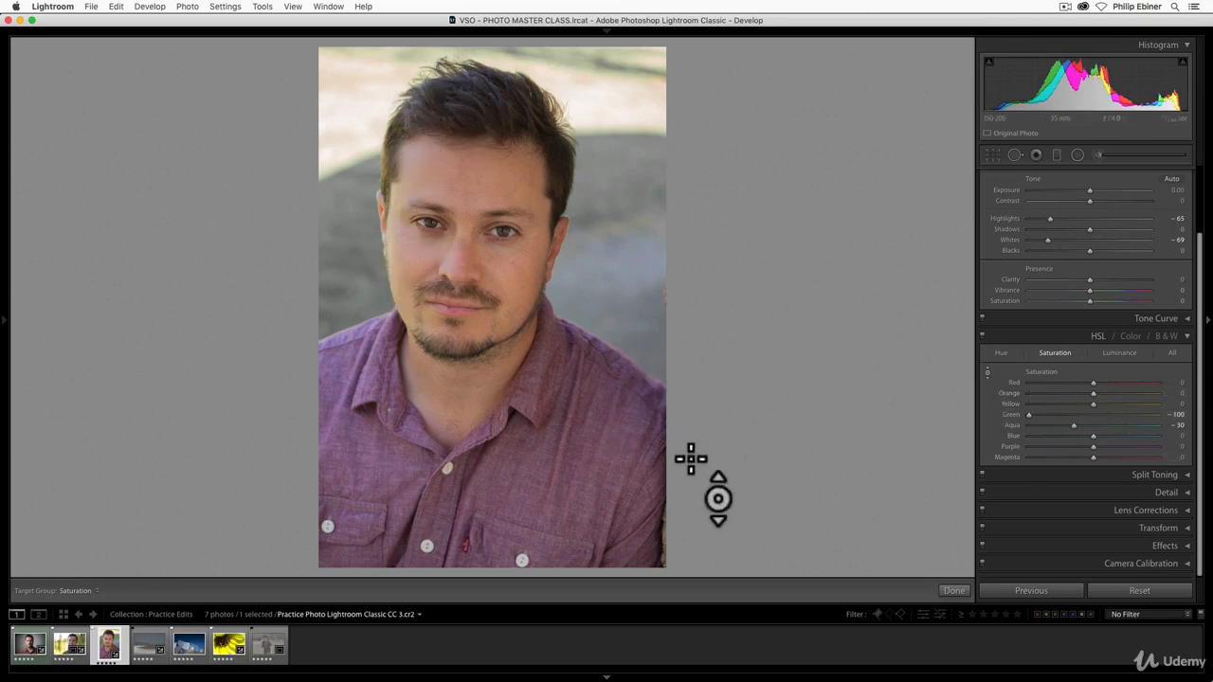
# Boost the shirt's colour with the targeted Saturation adjustment to Purple +25 and Magenta +80
pyautogui.moveTo(552, 463); pyautogui.dragTo(552, 414)
pyautogui.moveTo(649, 440); pyautogui.dragTo(649, 421)
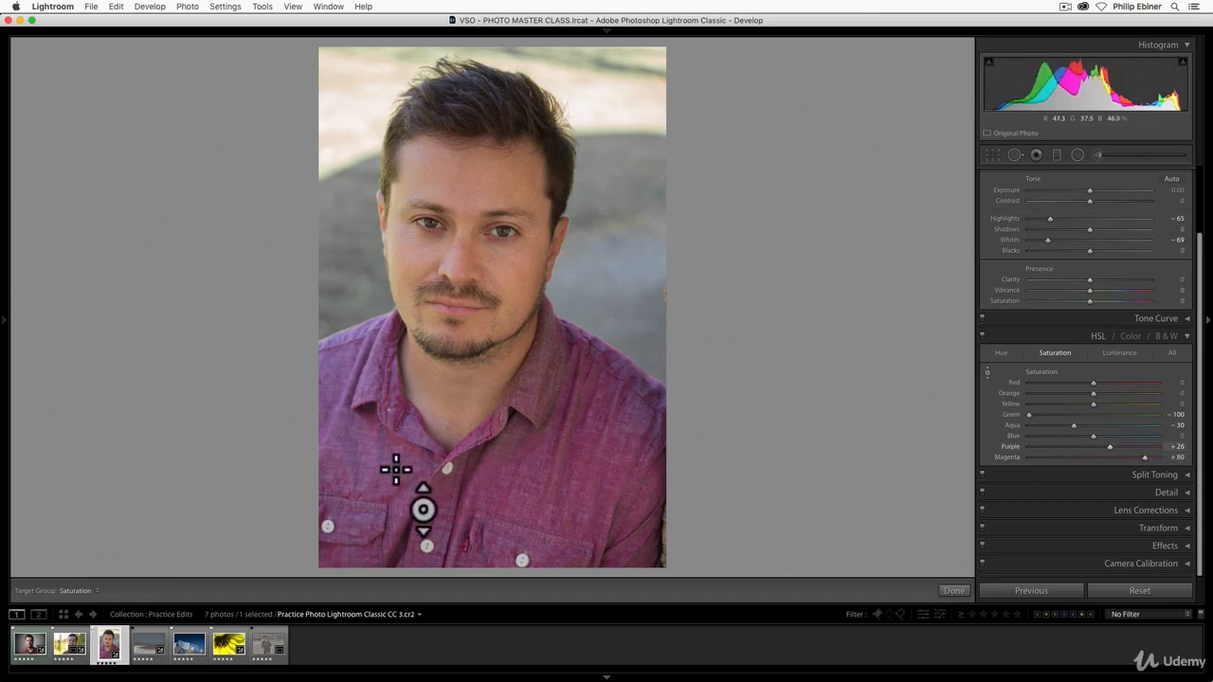
pyautogui.moveTo(395, 468)
pyautogui.mouseDown()
pyautogui.moveTo(395, 445)
pyautogui.moveTo(395, 468)
pyautogui.mouseUp()
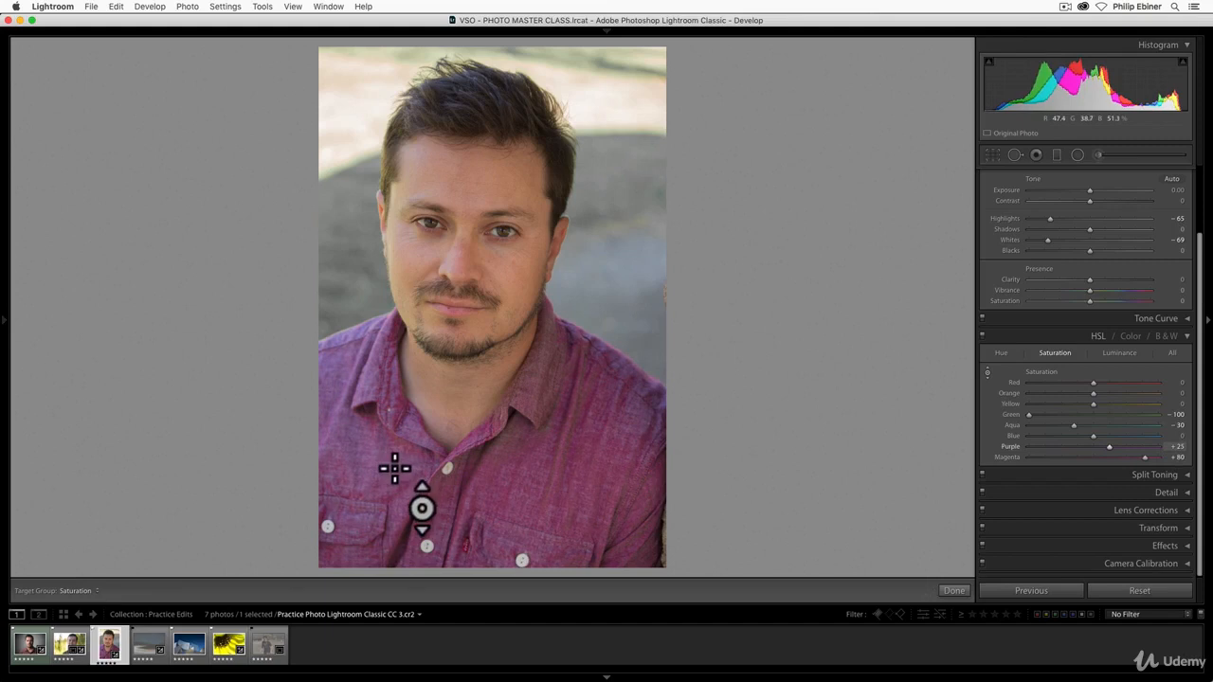
# Desaturate the sunlit background to Yellow -77 and Green -93, then try desaturating it and the skin further and undo that
pyautogui.moveTo(587, 76); pyautogui.dragTo(587, 149)
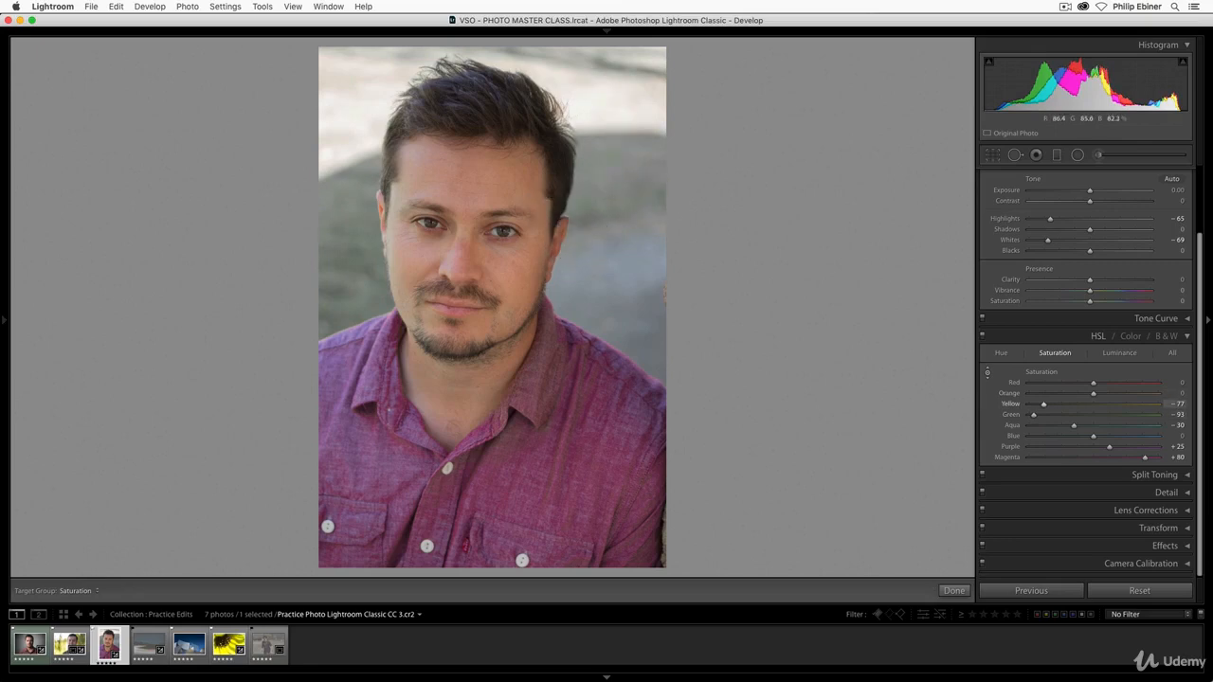
pyautogui.moveTo(606, 106); pyautogui.dragTo(606, 114)
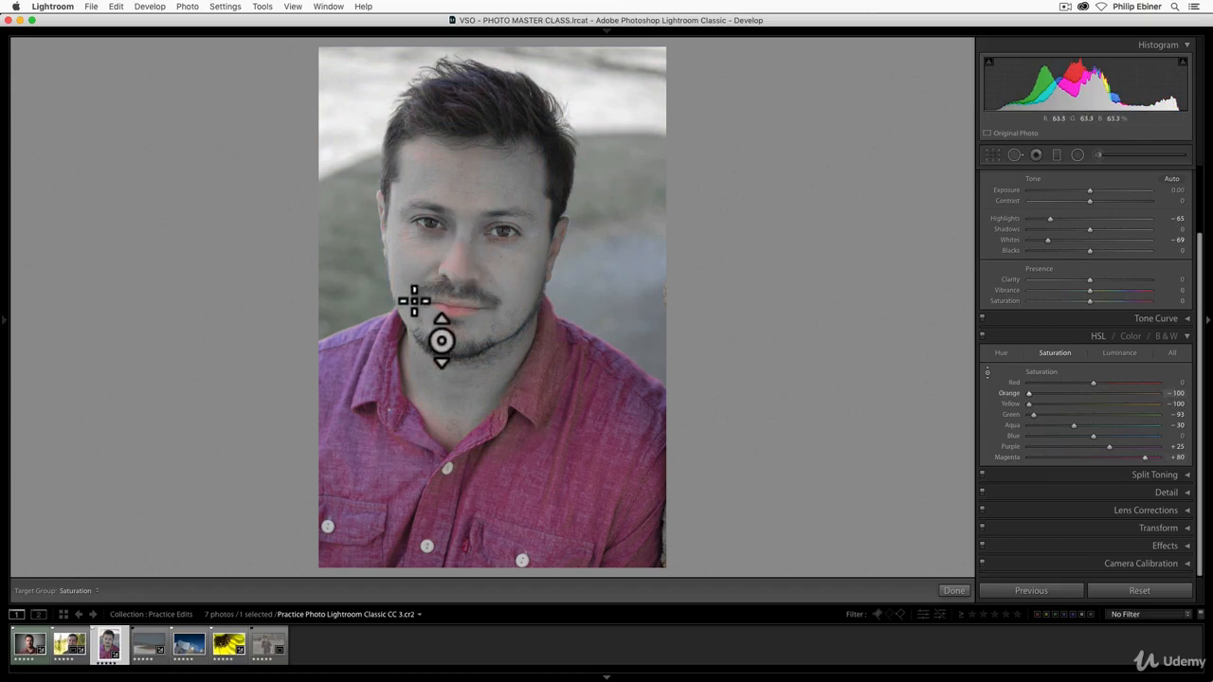
pyautogui.press('super+z')
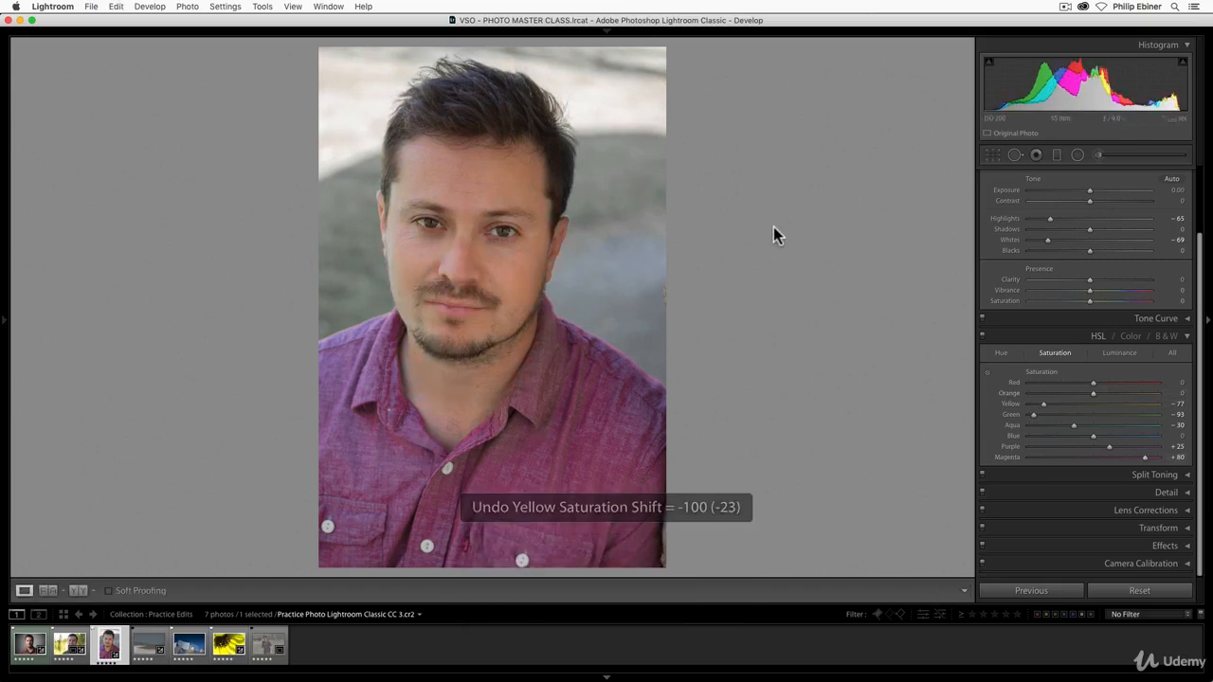
# Raise the saturation of the man's skin with the targeted adjustment to Red +2 and Orange +24
pyautogui.click(986, 374)
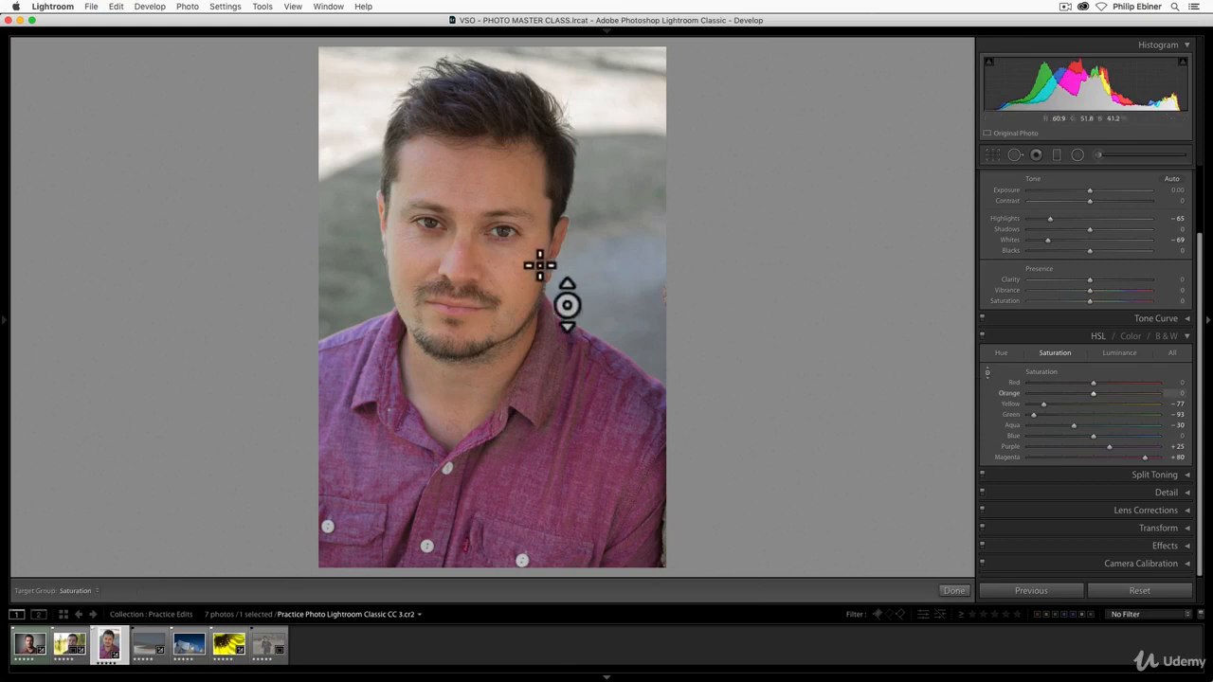
pyautogui.moveTo(454, 180)
pyautogui.mouseDown()
pyautogui.moveTo(454, 201)
pyautogui.moveTo(454, 180)
pyautogui.mouseUp()
pyautogui.moveTo(519, 276); pyautogui.dragTo(519, 271)
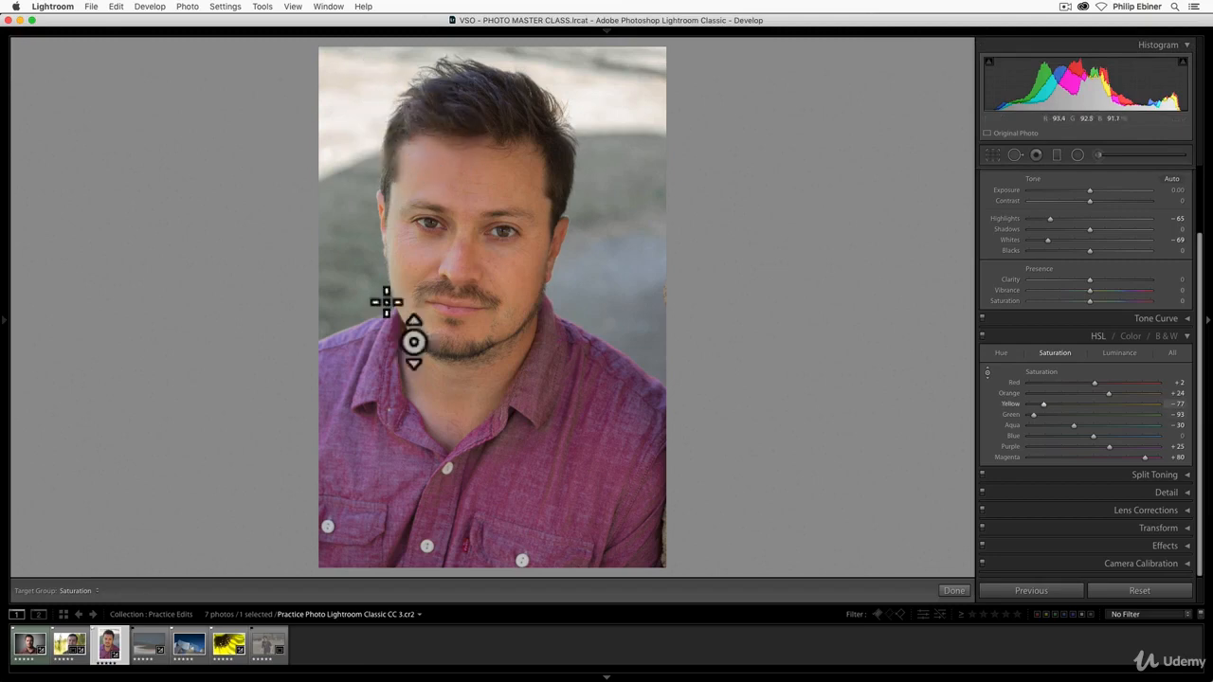
# Open the metal building photo and shift its sky to purple with the targeted Hue adjustment, to Blue +79 and Purple +6
pyautogui.click(188, 645)
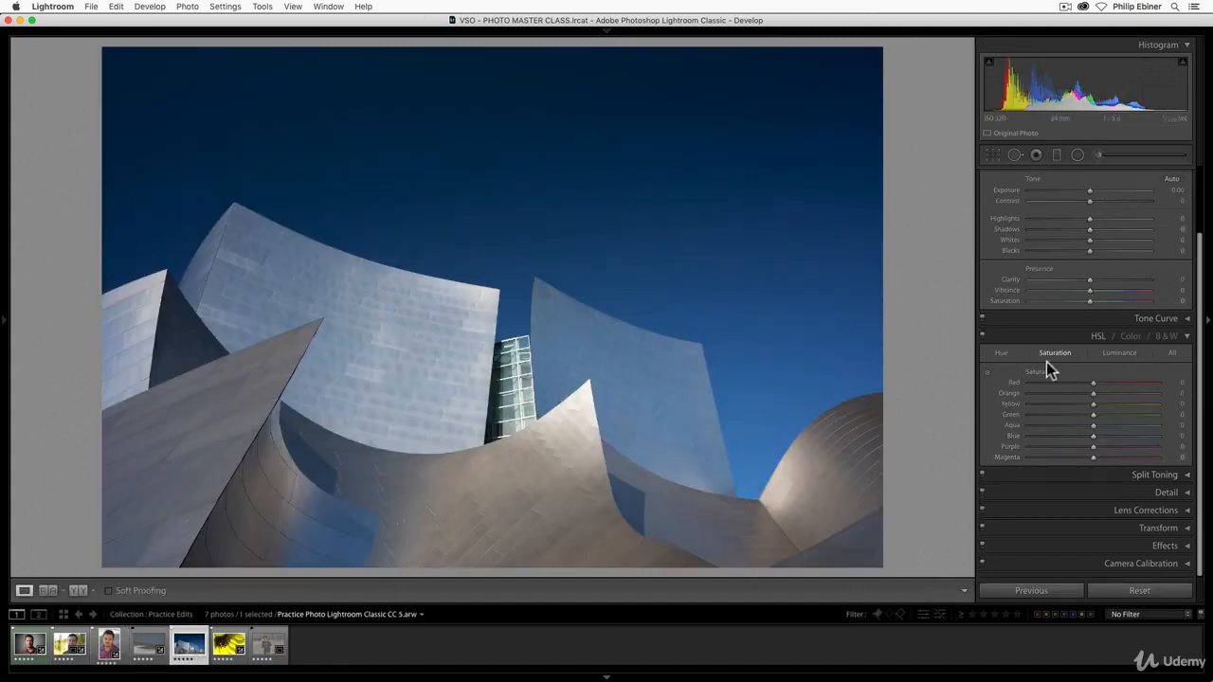
pyautogui.click(998, 352)
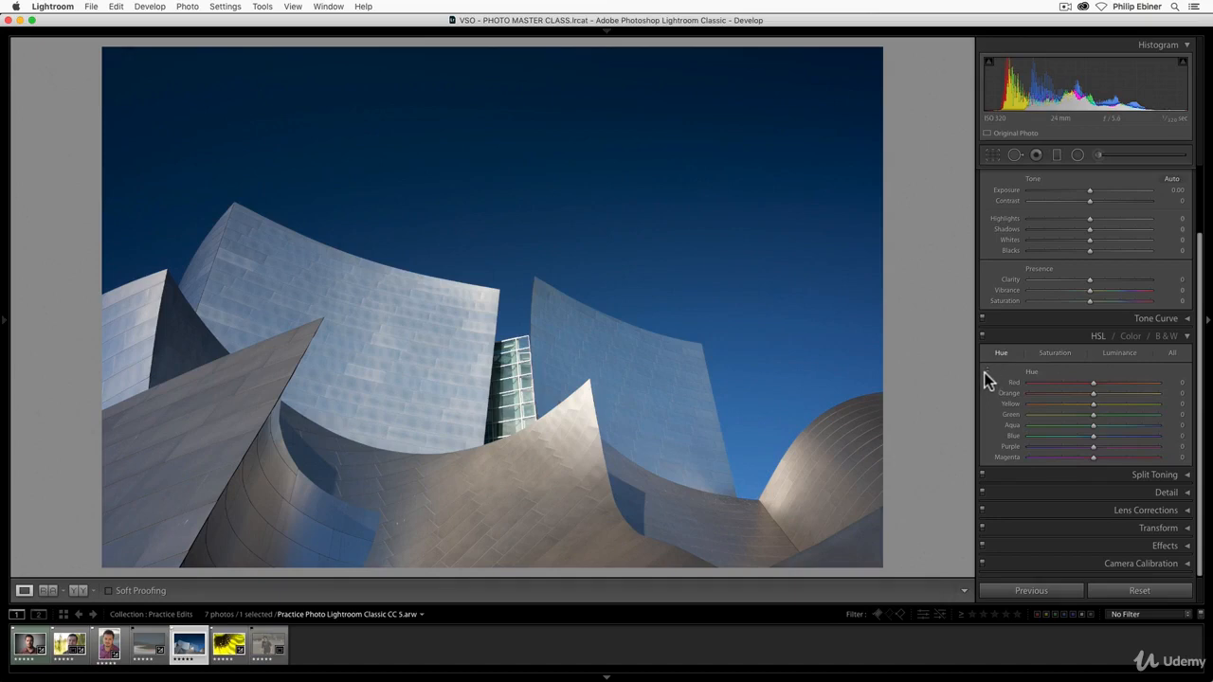
pyautogui.click(986, 371)
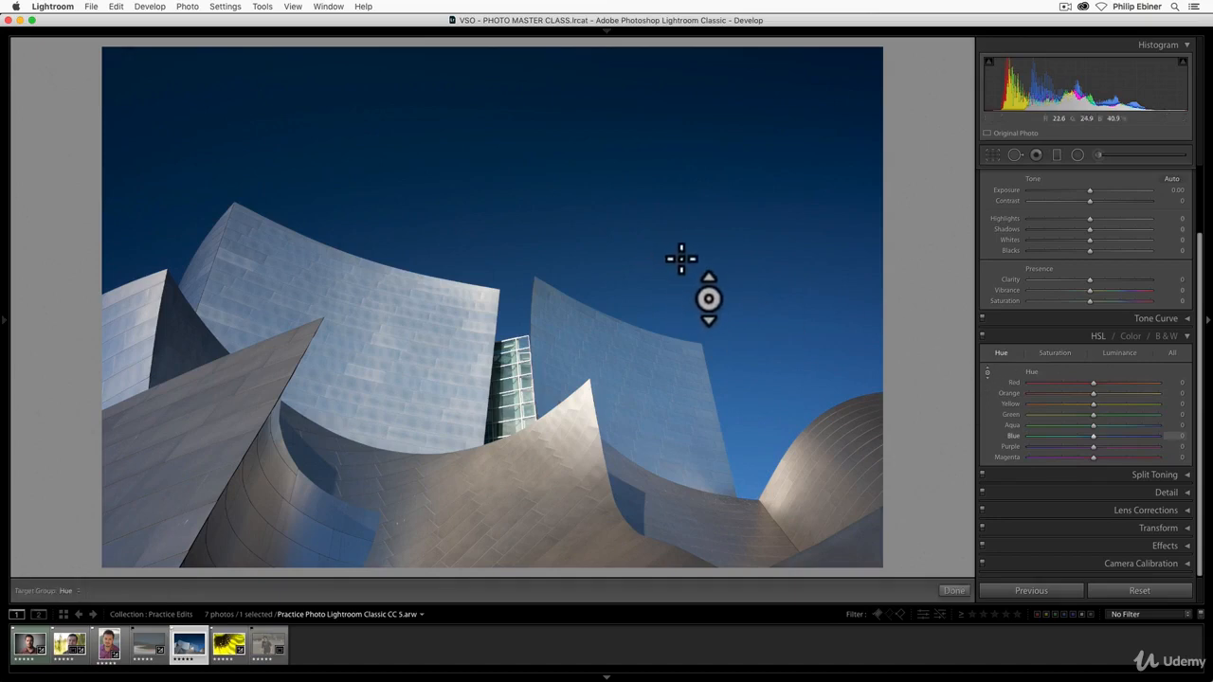
pyautogui.moveTo(680, 257); pyautogui.dragTo(701, 133)
pyautogui.moveTo(703, 267); pyautogui.dragTo(703, 252)
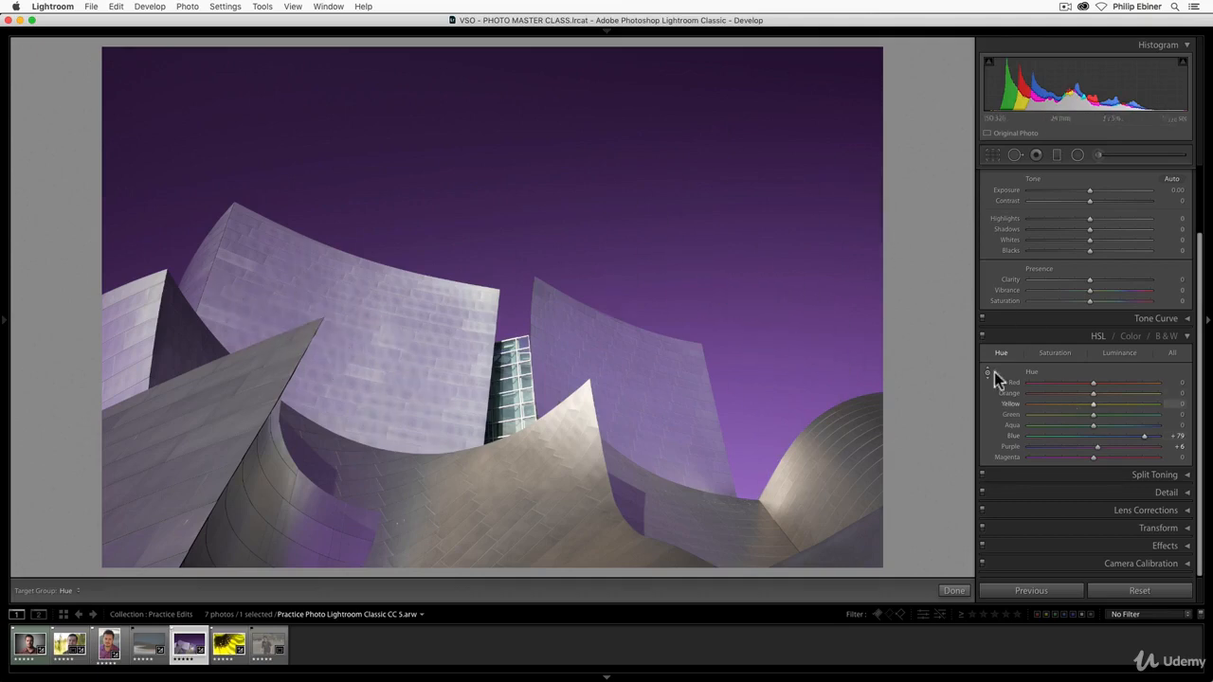
# Try the targeted Saturation adjustment on the metal building and undo it
pyautogui.click(1054, 353)
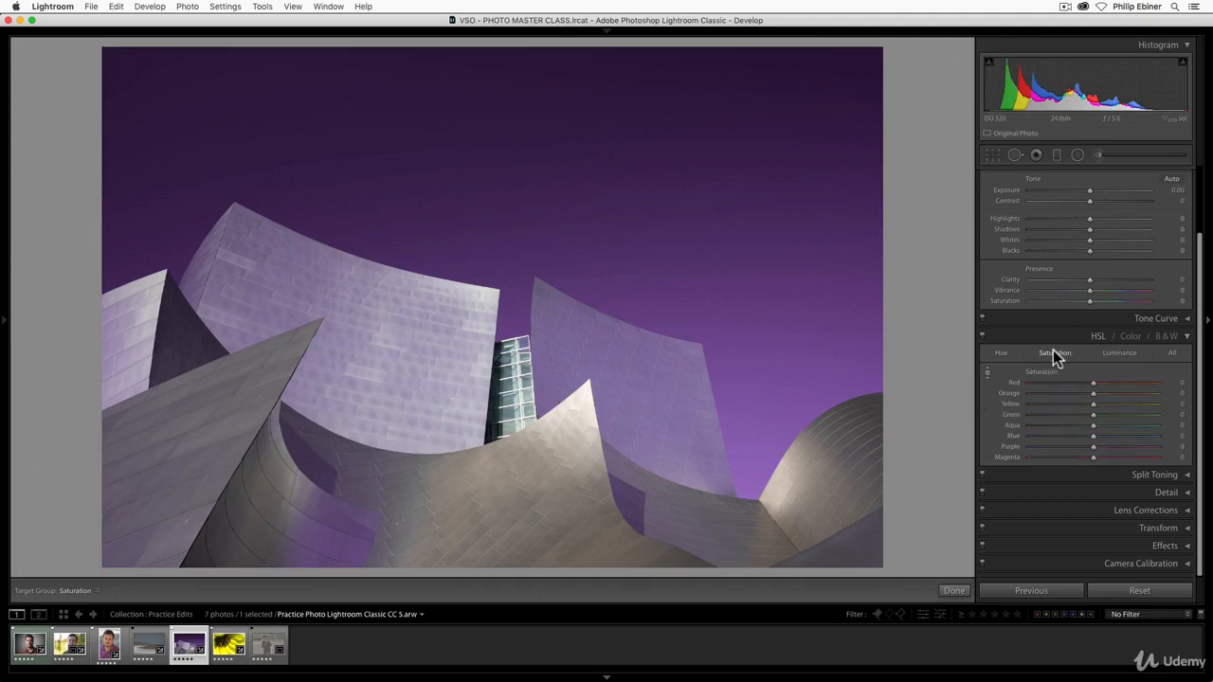
pyautogui.click(987, 371)
pyautogui.moveTo(612, 367)
pyautogui.mouseDown()
pyautogui.moveTo(612, 446)
pyautogui.moveTo(612, 366)
pyautogui.mouseUp()
pyautogui.press('super+z')
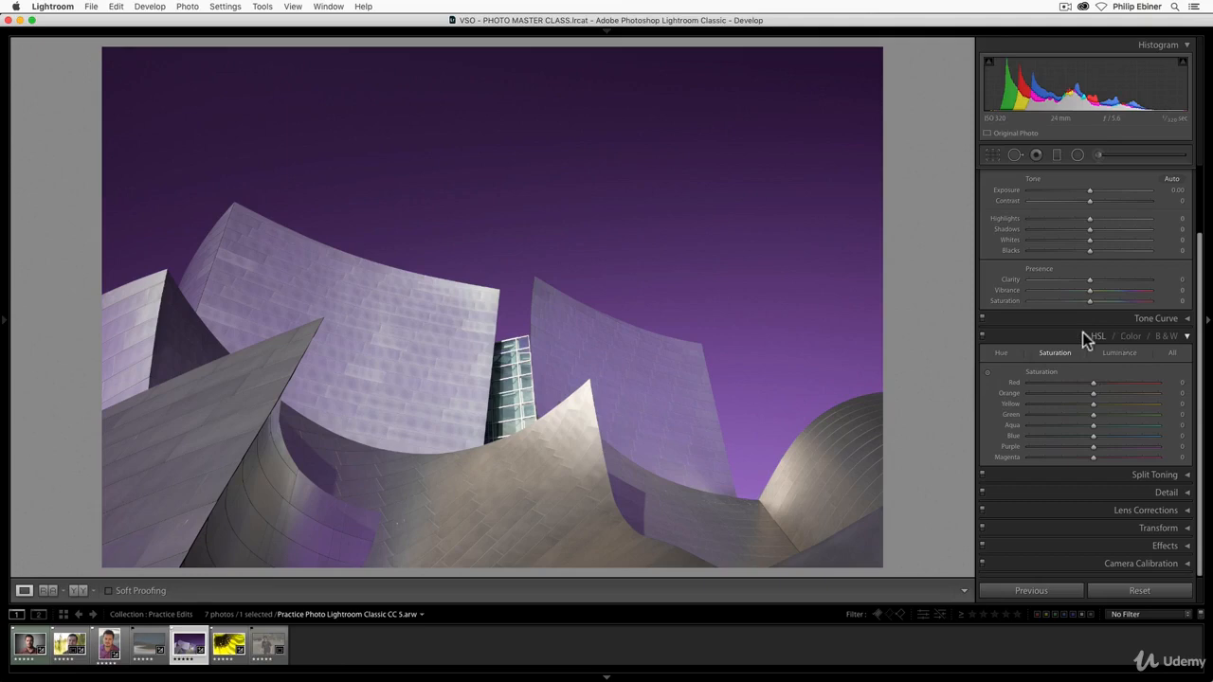
# Switch the colour adjustments to the Color view and show the Yellow sliders for the yellow flower photo
pyautogui.click(1134, 336)
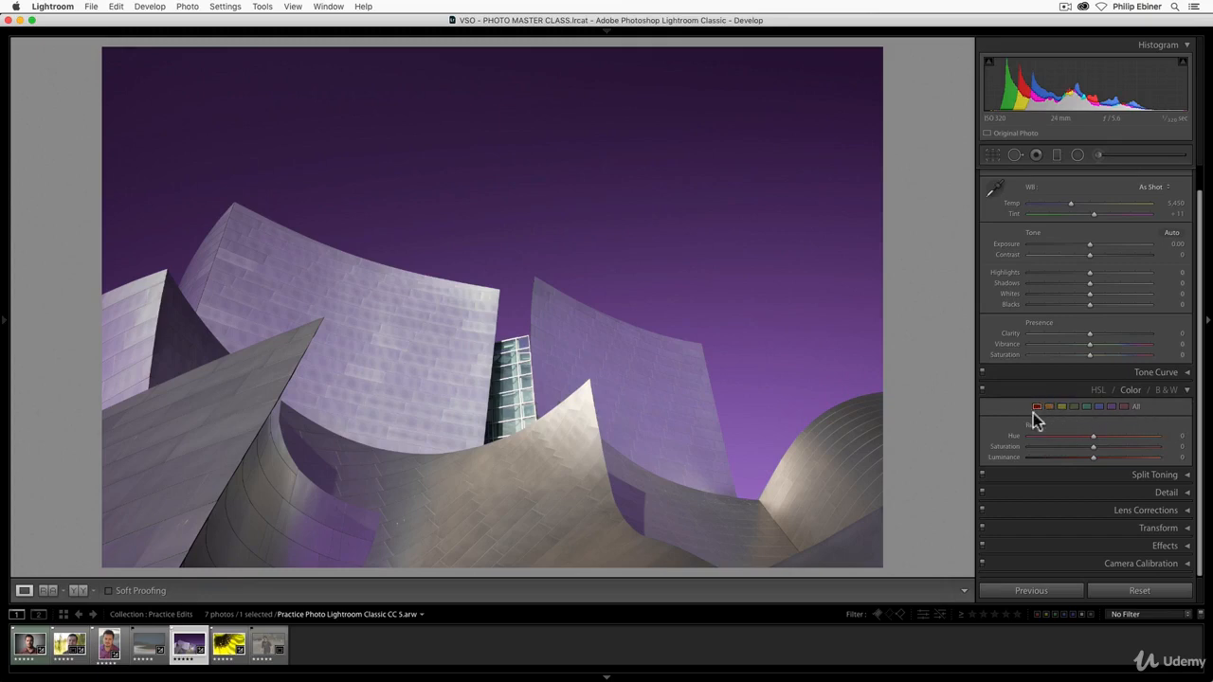
pyautogui.press('Right')
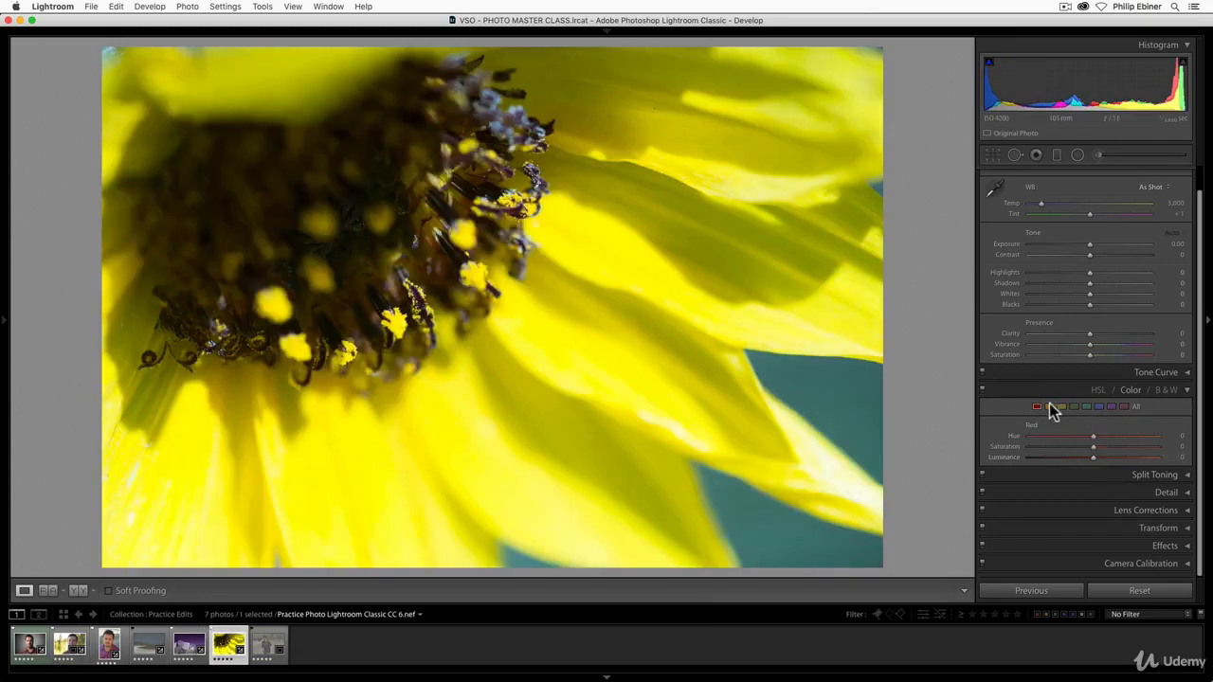
pyautogui.click(1060, 407)
# Try Yellow hue -64, saturation +57 and a luminance change on the flower, and reset all three
pyautogui.moveTo(1090, 441); pyautogui.dragTo(1126, 463)
pyautogui.doubleClick(1123, 458)
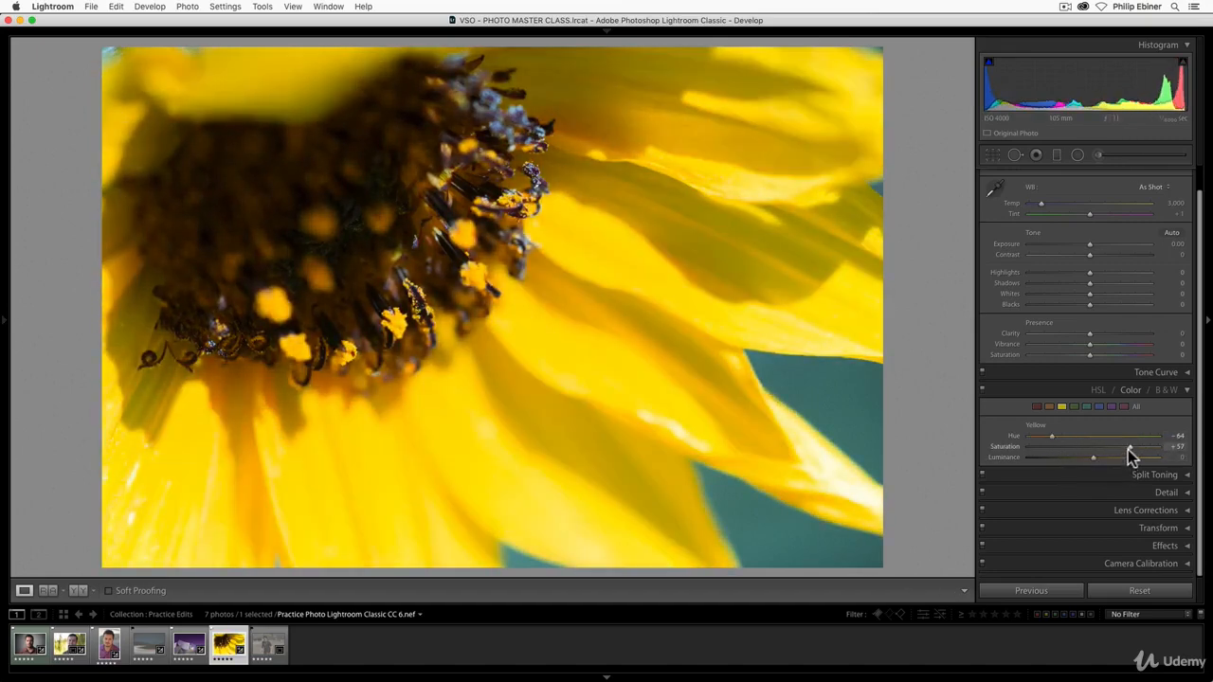
pyautogui.doubleClick(1129, 448)
pyautogui.doubleClick(1052, 437)
# Convert the flower to black and white and set the mix to Red +18, Orange +88, Yellow -18, Green -39 and Aqua +41
pyautogui.click(1165, 390)
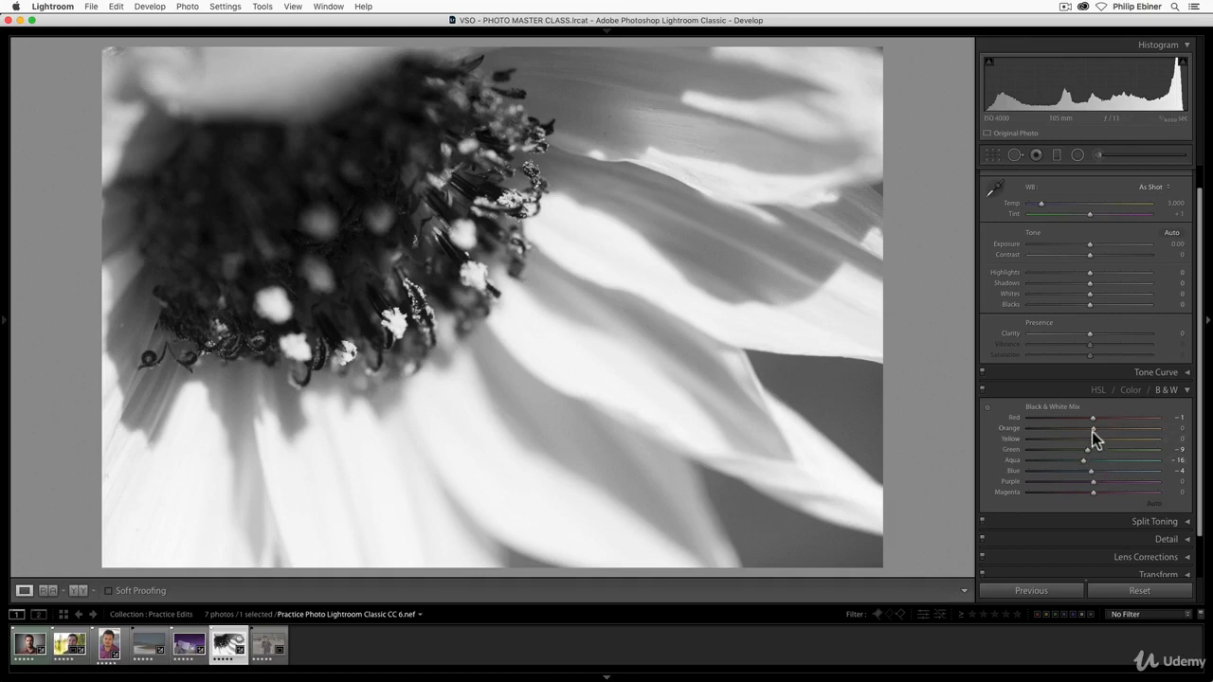
pyautogui.moveTo(1089, 439); pyautogui.dragTo(1148, 433)
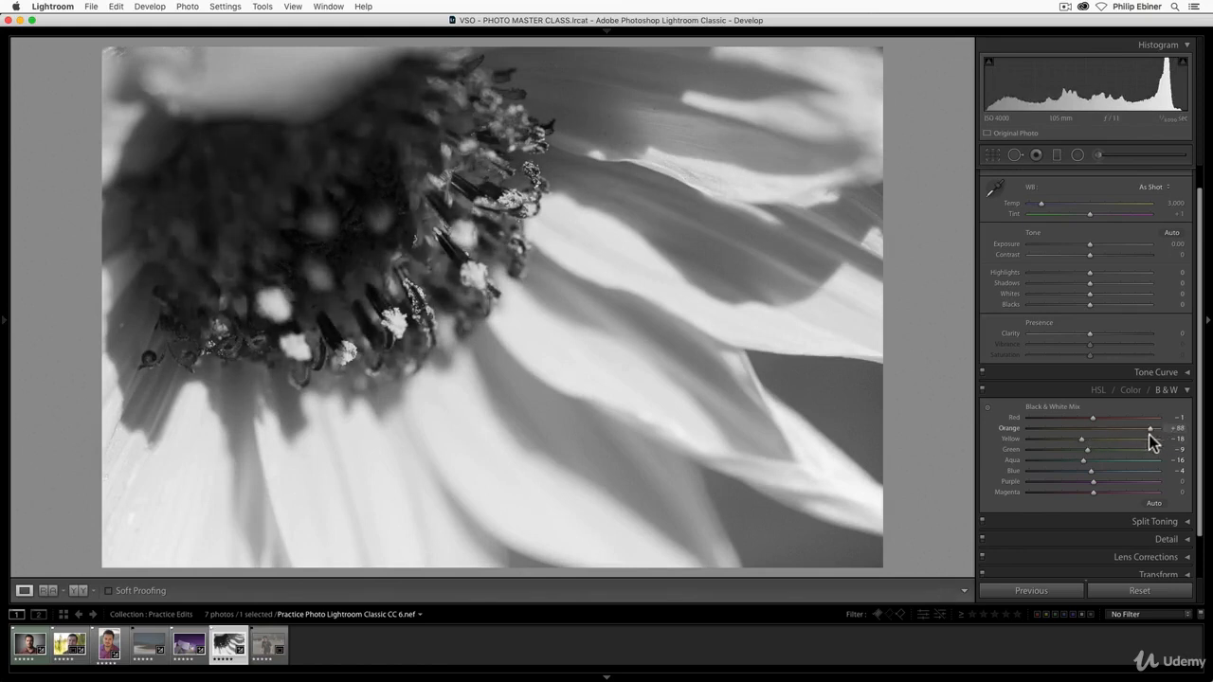
pyautogui.moveTo(1037, 419); pyautogui.dragTo(1119, 469)
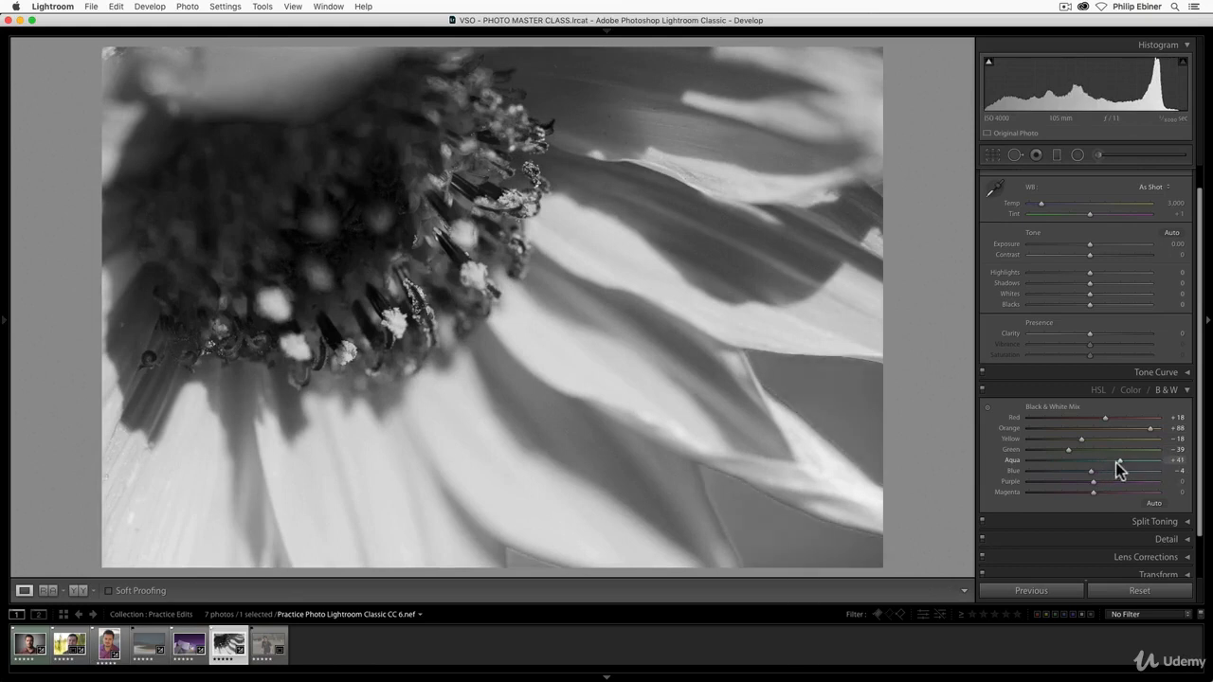